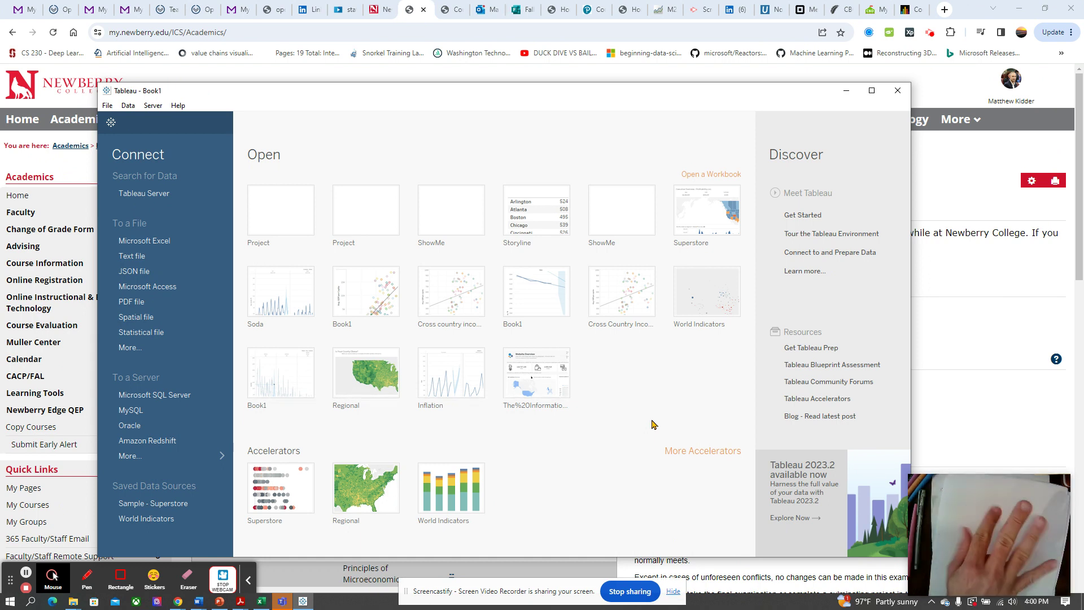
mouse_move(914, 487)
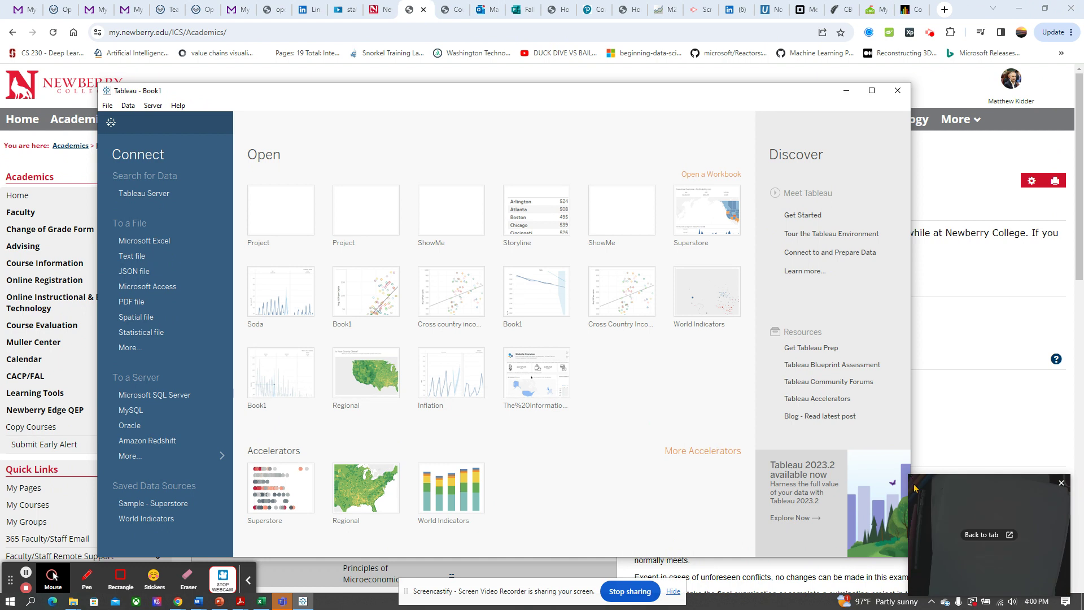
left_click_drag(911, 479, 554, 208)
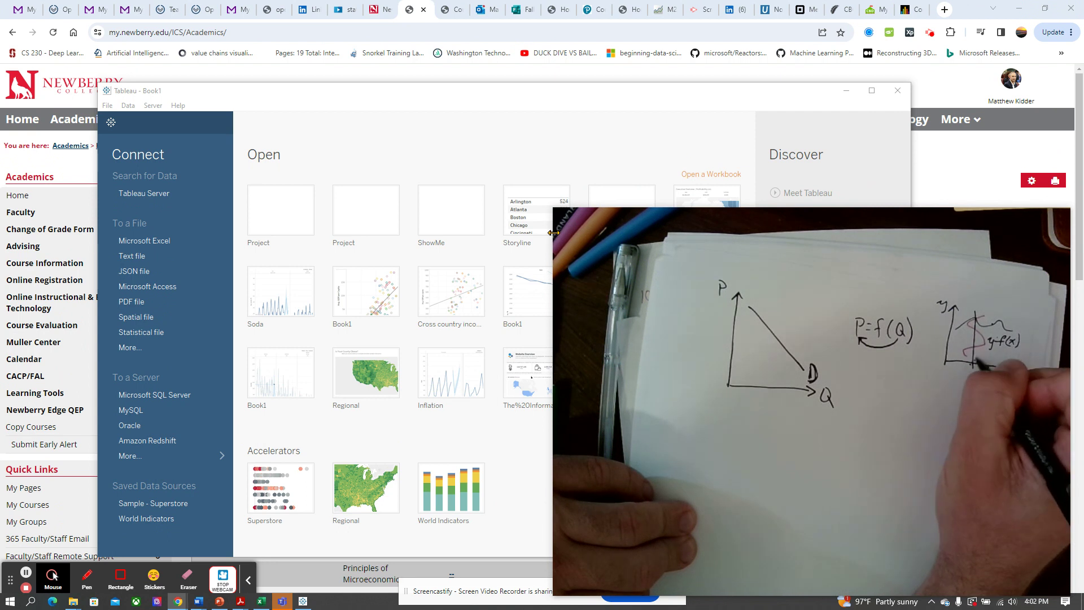
mouse_move(552, 232)
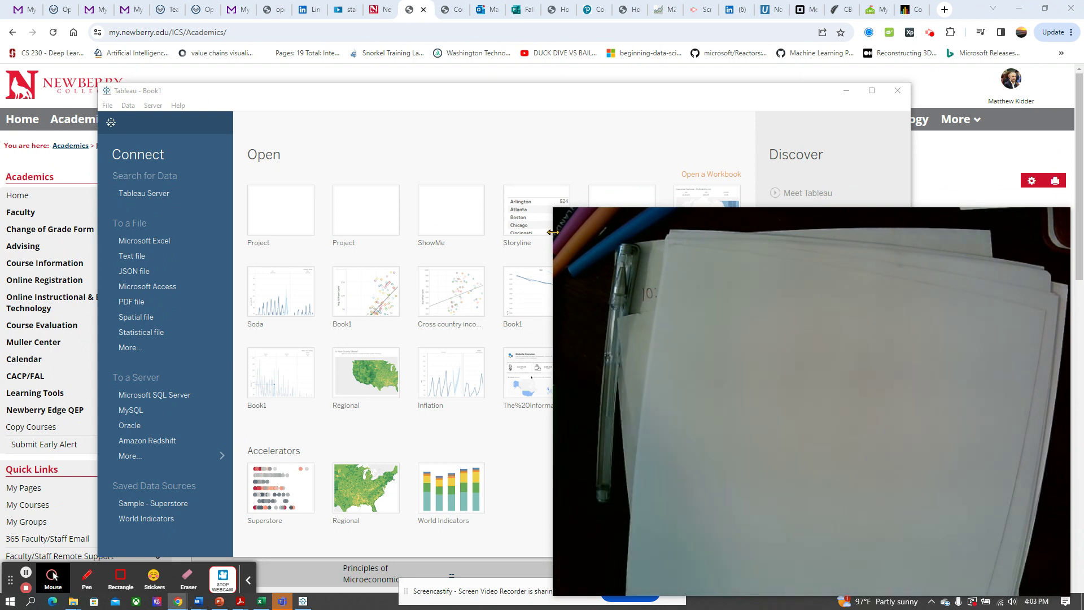
mouse_move(553, 210)
left_click_drag(728, 354, 837, 462)
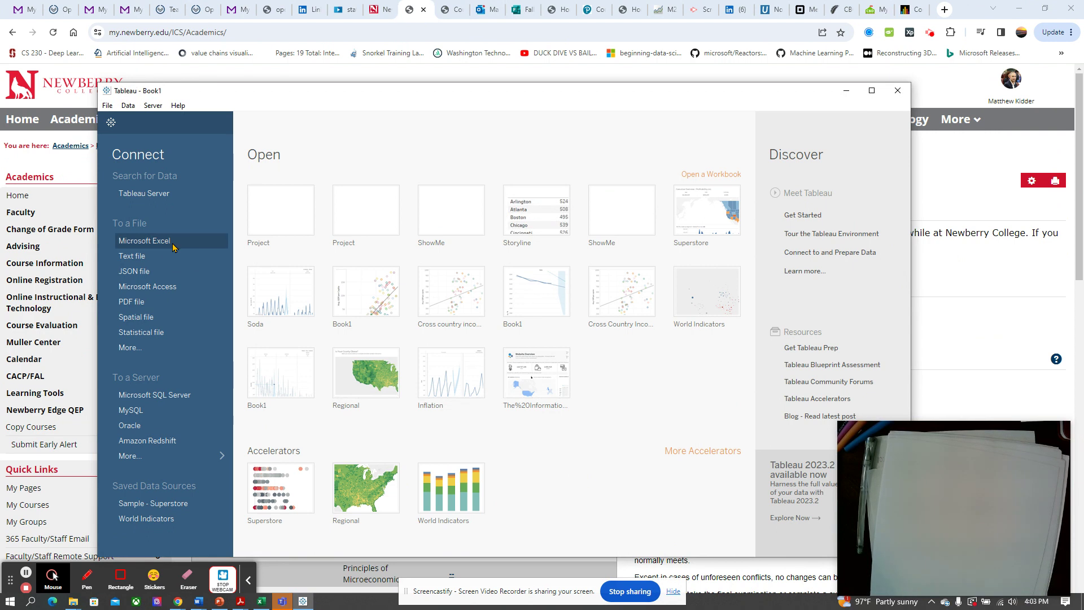
Step: Connect to the text file output (1).csv in the Forecast Demand folder under 2023 Fal > Micro
left_click(157, 260)
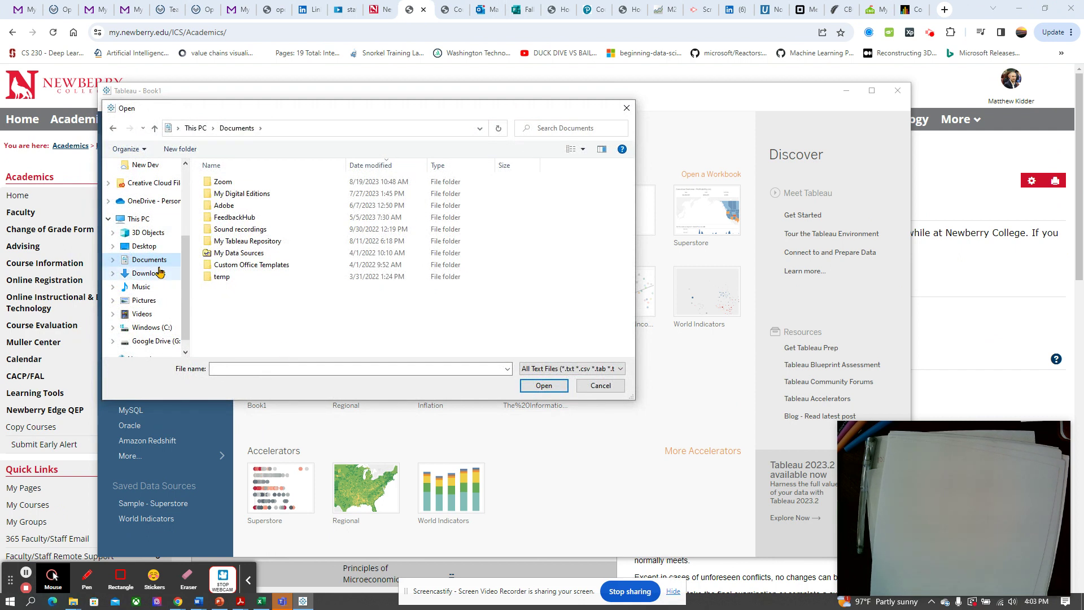
scroll(150, 271, "up", 2)
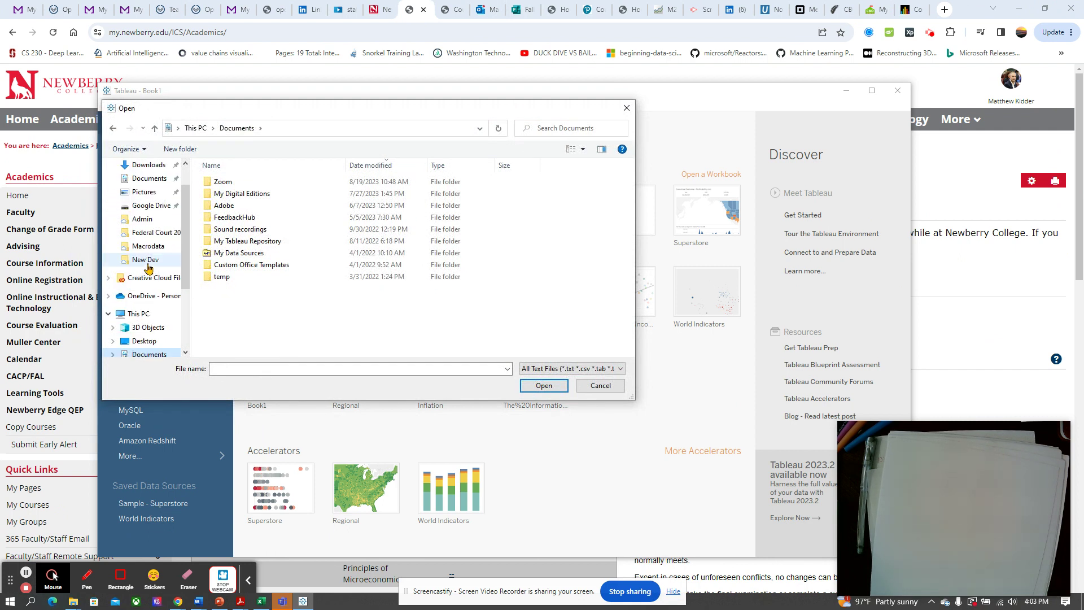
left_click(147, 264)
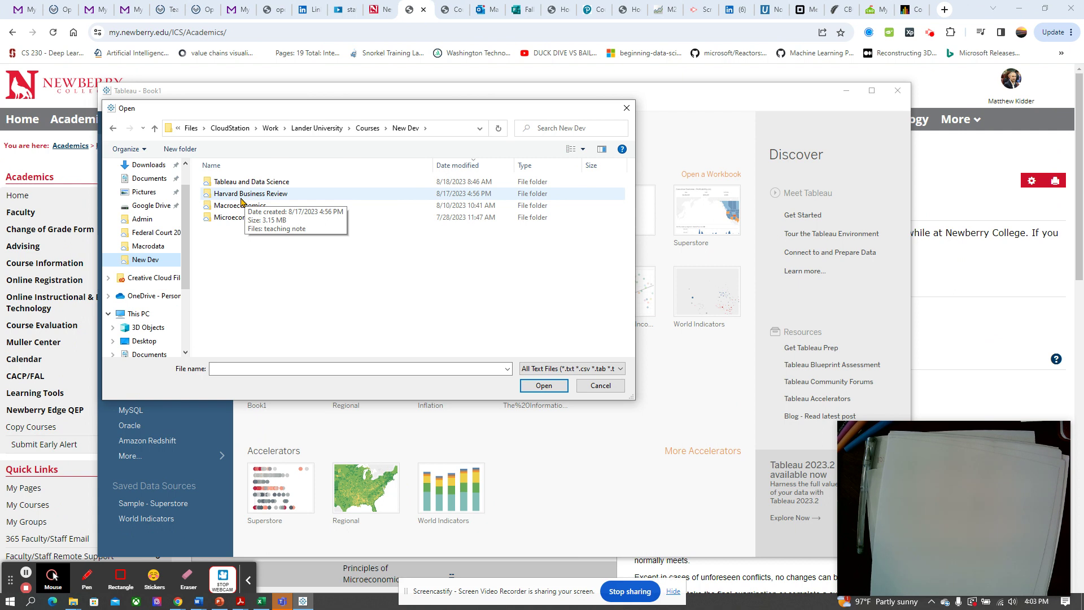
left_click(147, 220)
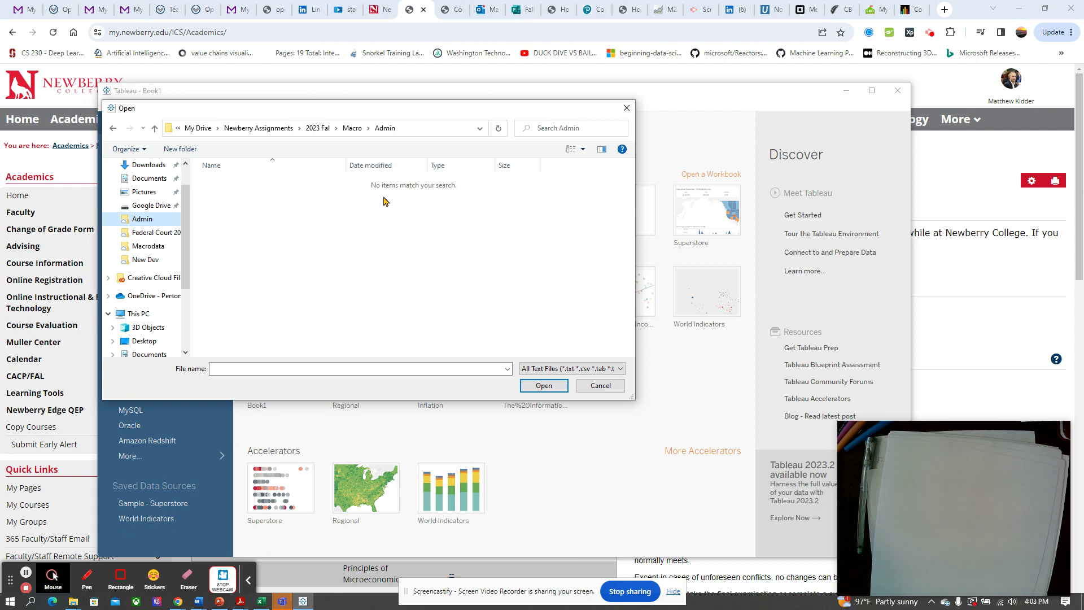
left_click(318, 130)
left_click(226, 230)
double_click(231, 233)
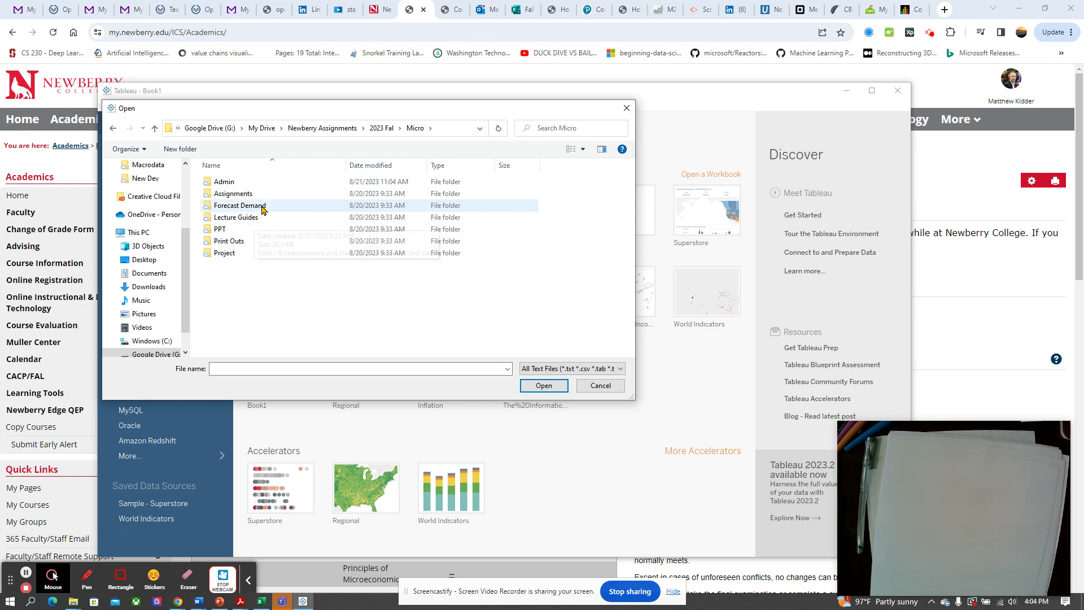
double_click(259, 207)
double_click(227, 181)
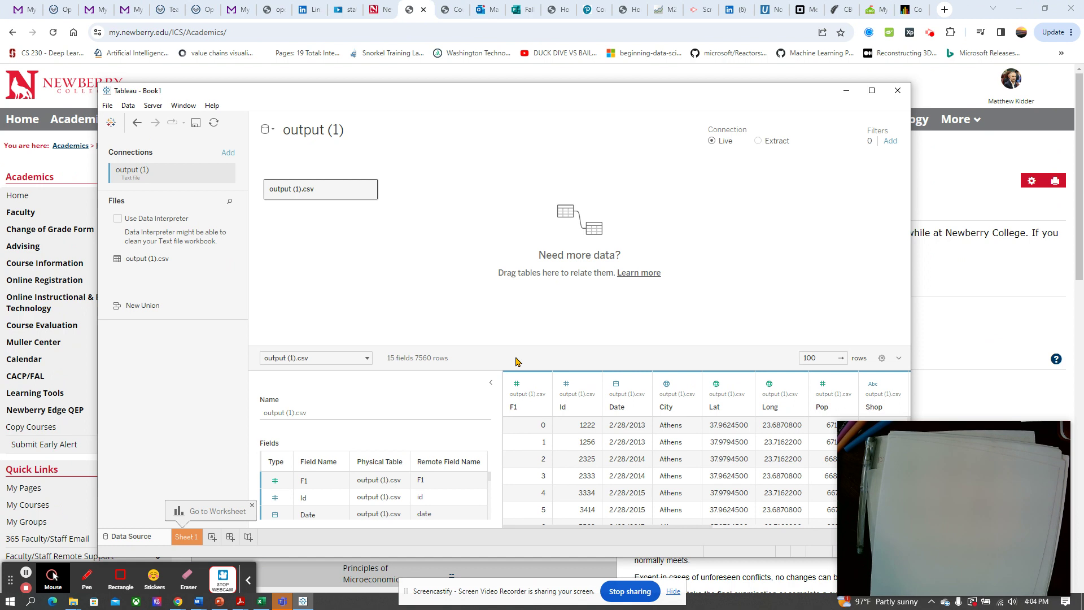
Step: Clean the output (1).csv data with the Data Interpreter and maximize the workbook window
left_click(118, 219)
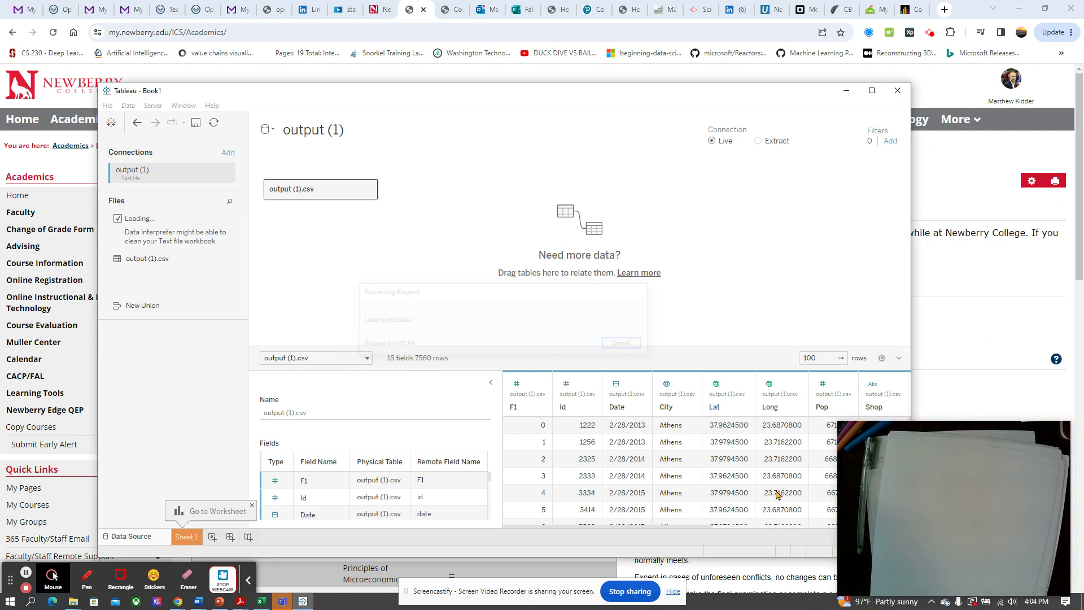
mouse_move(835, 421)
left_mouse_down()
mouse_move(907, 476)
mouse_move(830, 415)
left_mouse_up()
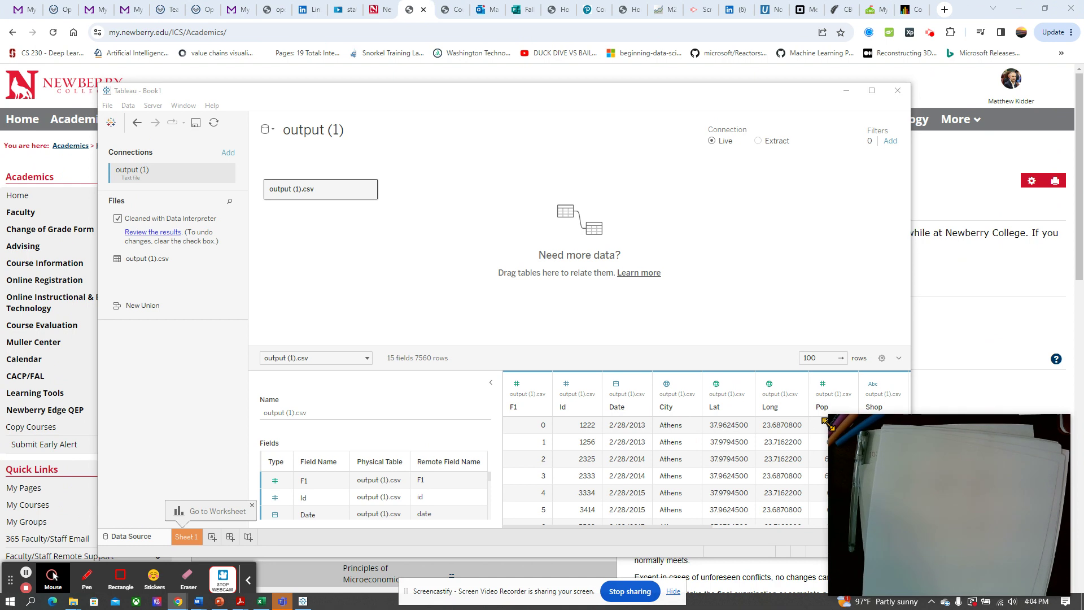
left_click(872, 90)
left_click_drag(947, 438, 1026, 105)
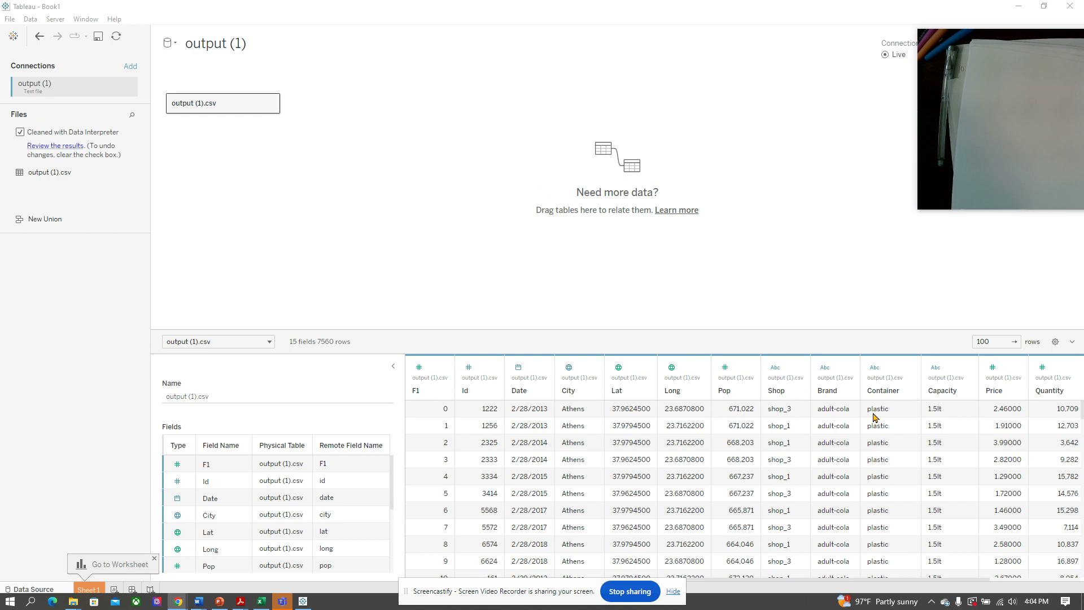
Step: On Sheet 1, plot Quantity on the rows against Price on the columns
left_click(91, 589)
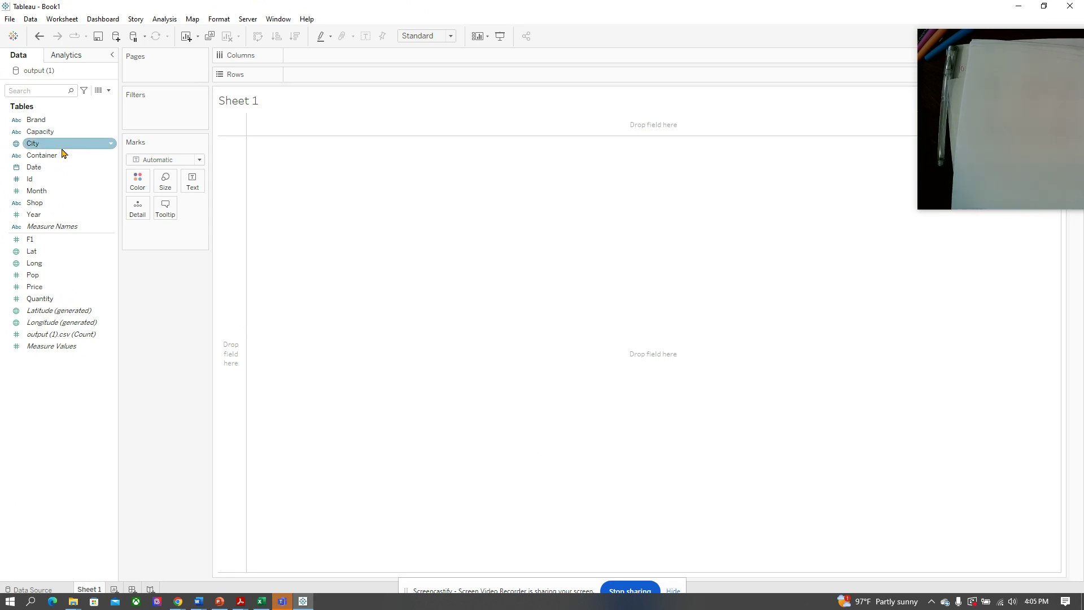
left_click_drag(40, 299, 233, 328)
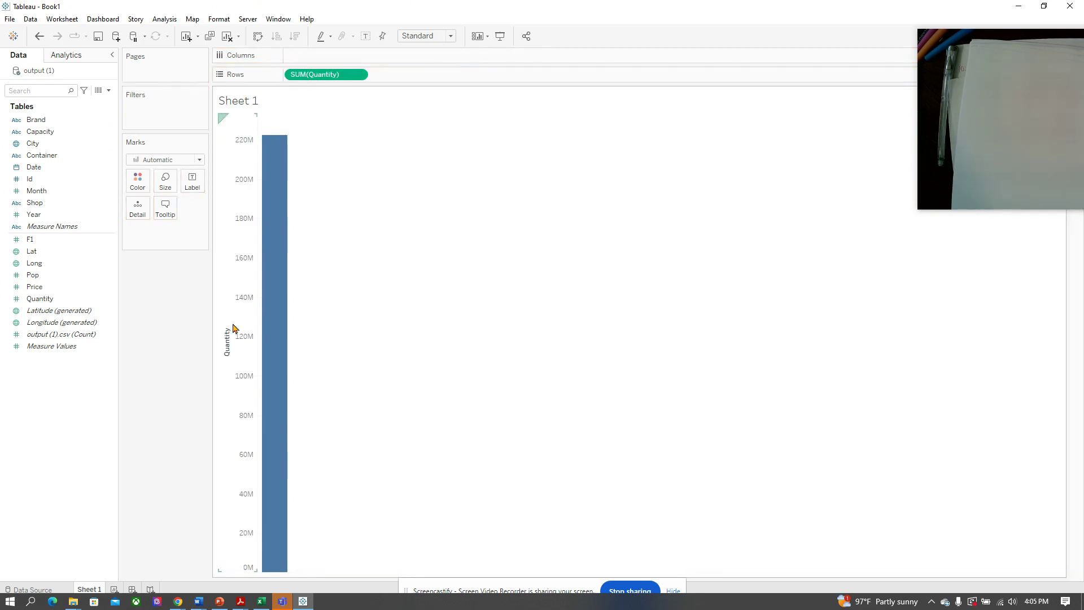
mouse_move(266, 440)
left_click_drag(37, 287, 372, 66)
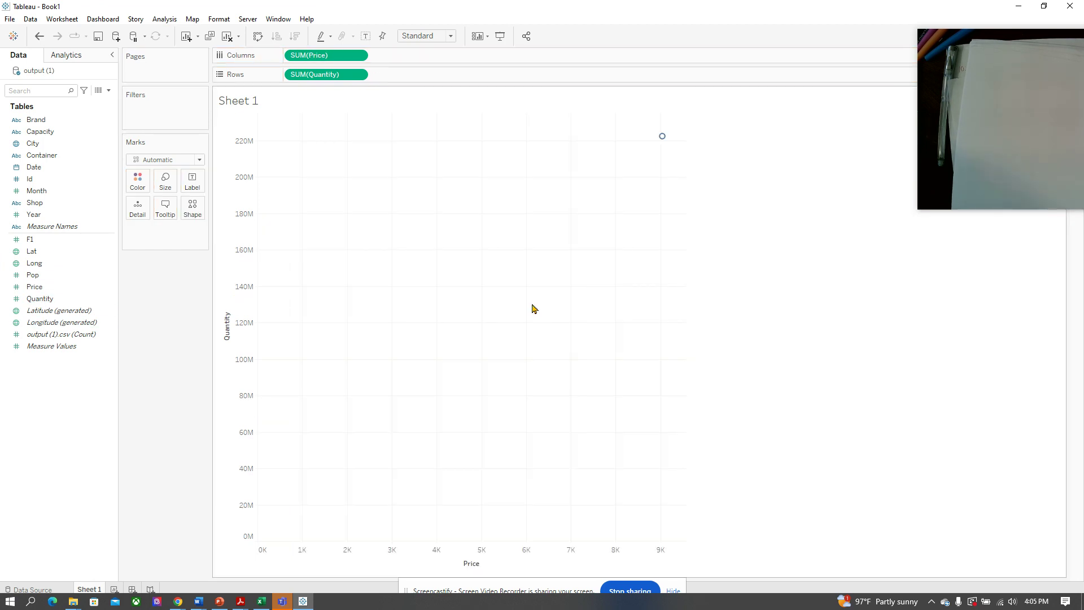
mouse_move(665, 138)
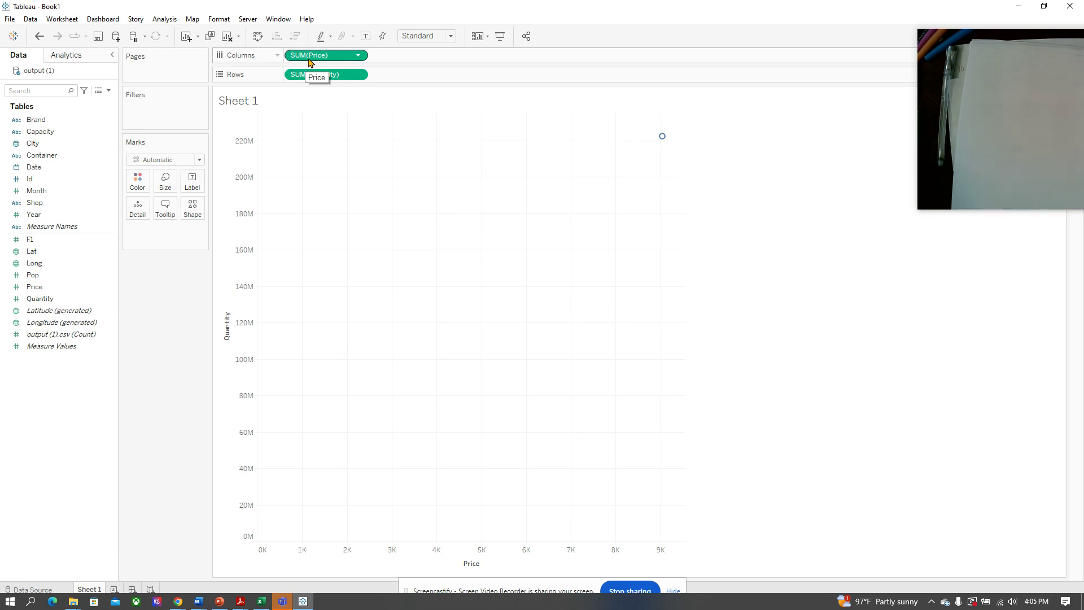
Step: Change the aggregation of Price on the columns to Average
left_click(357, 55)
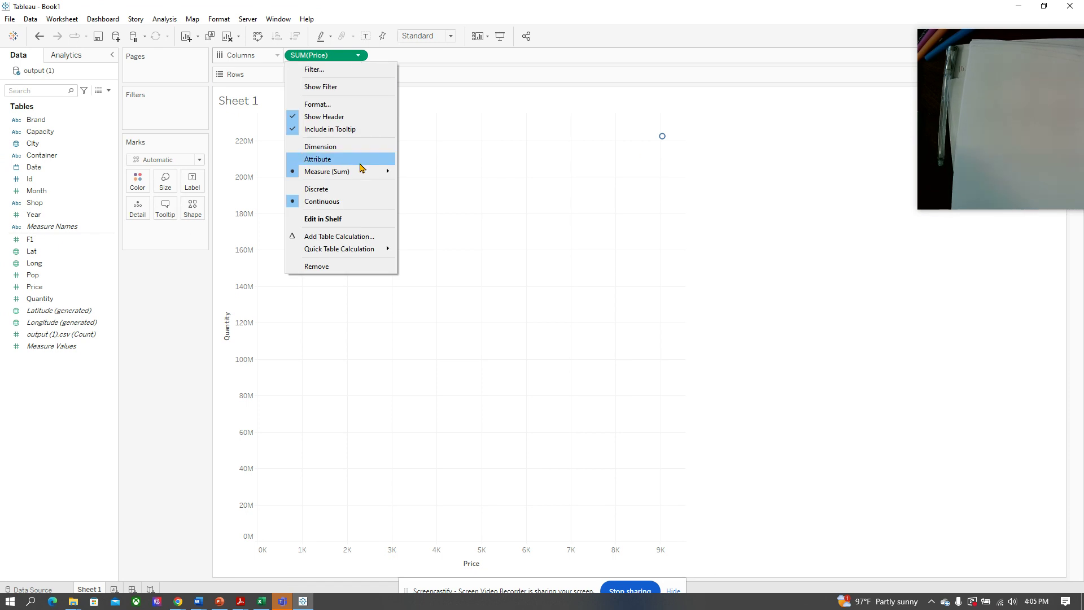
mouse_move(359, 171)
left_click(422, 189)
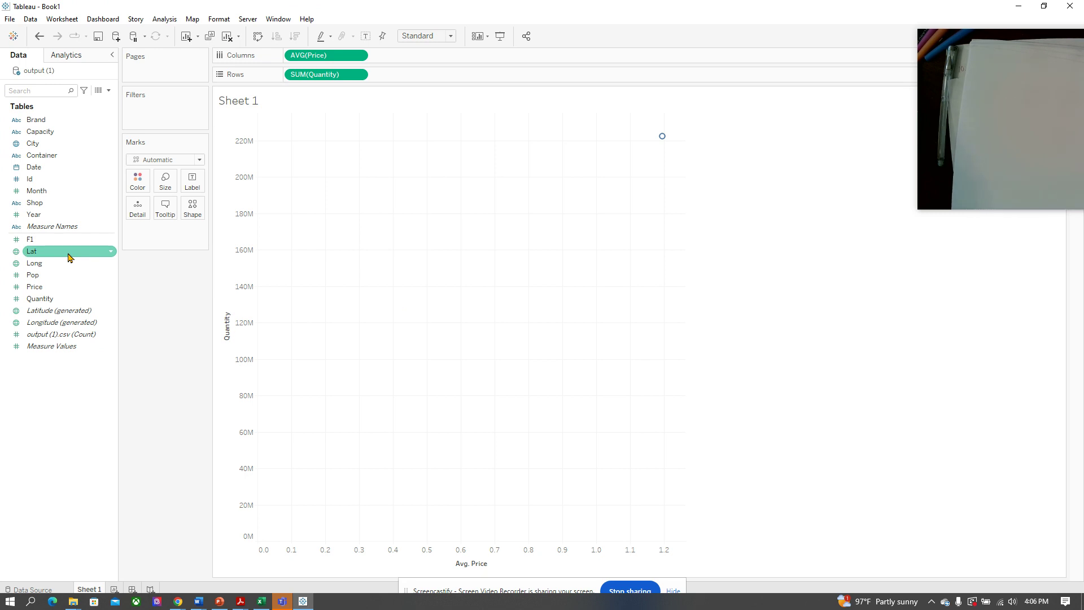
Step: Add the Date field as a detail so the scatter plot splits into one mark per year
left_click(47, 168)
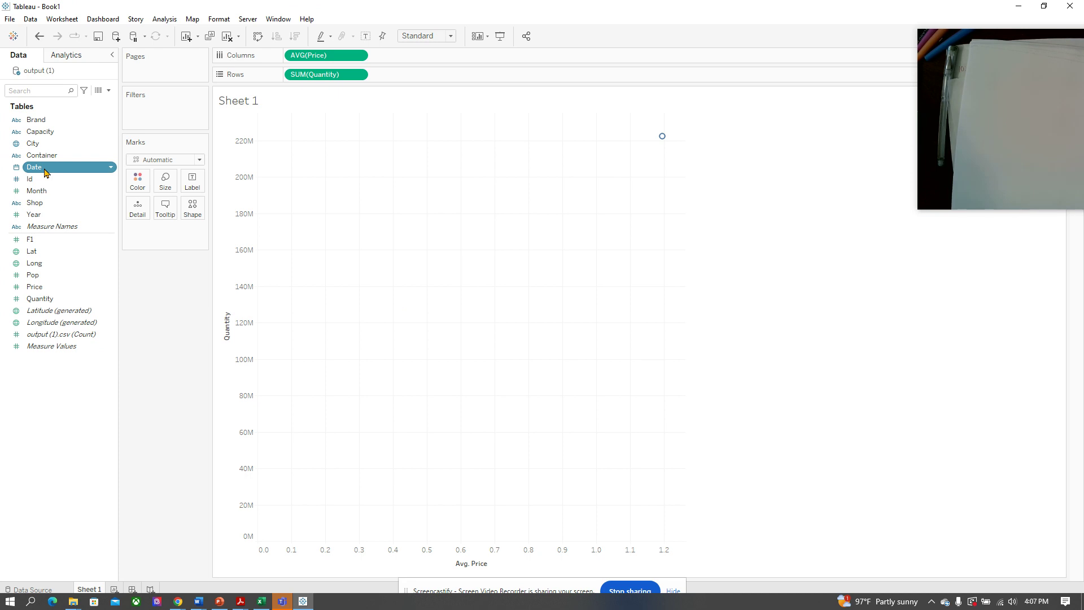
left_click(47, 171)
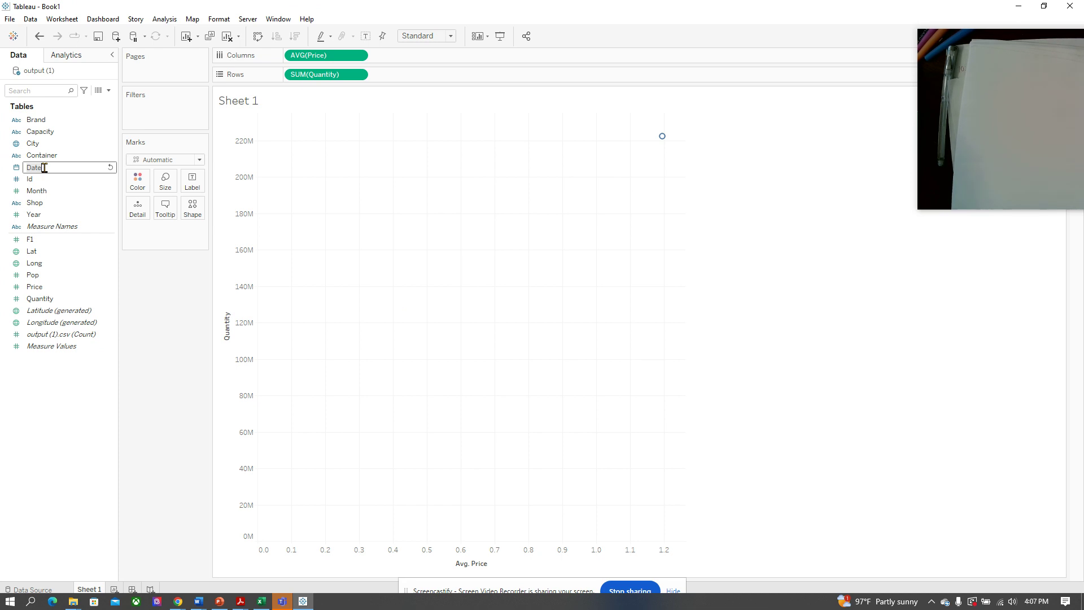
left_click(89, 394)
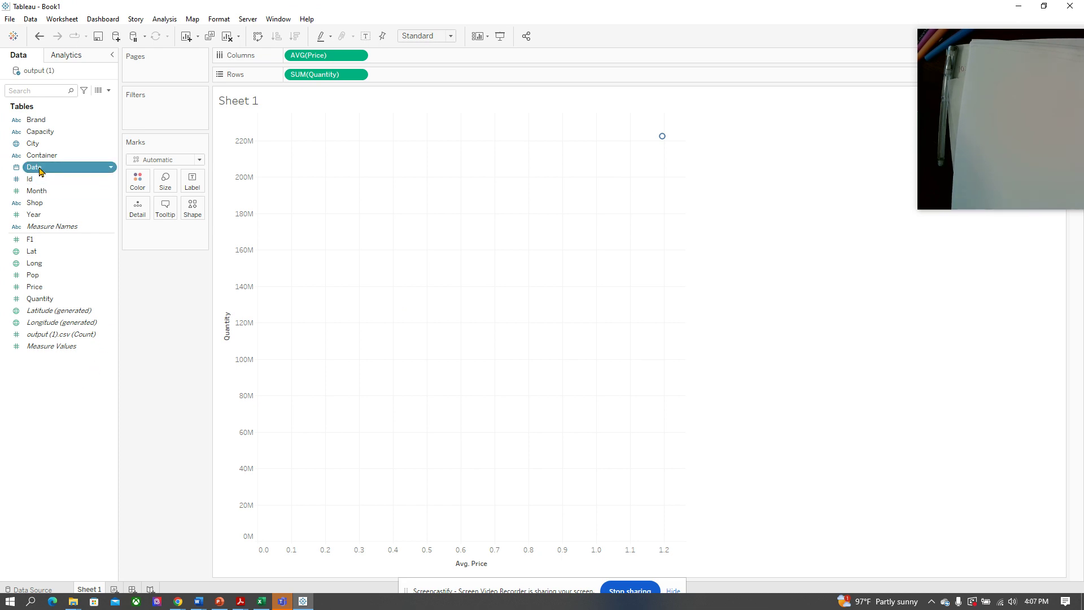
left_click_drag(39, 171, 141, 215)
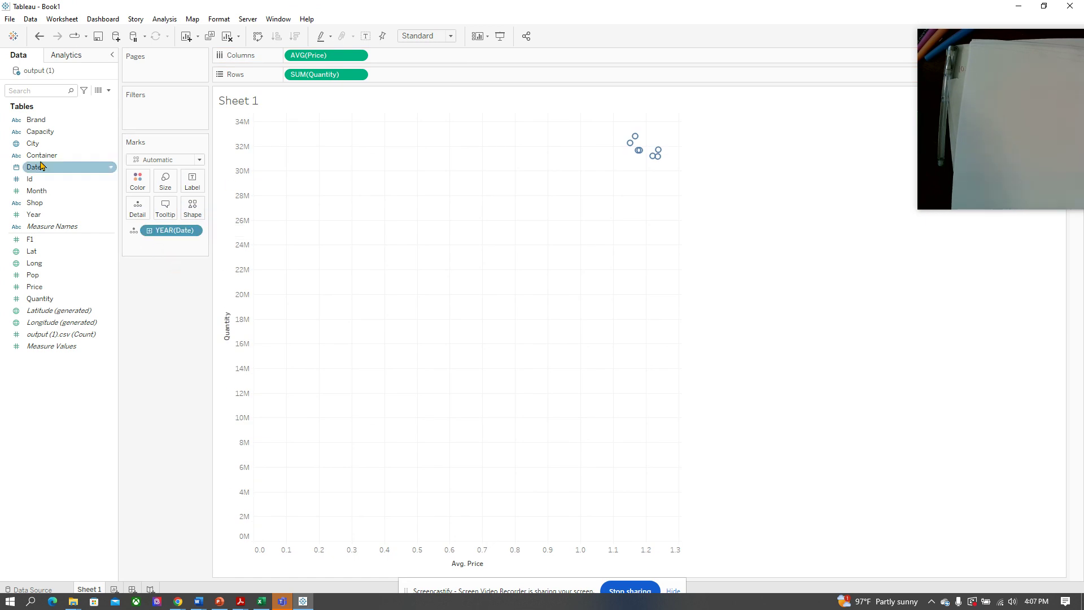
mouse_move(634, 151)
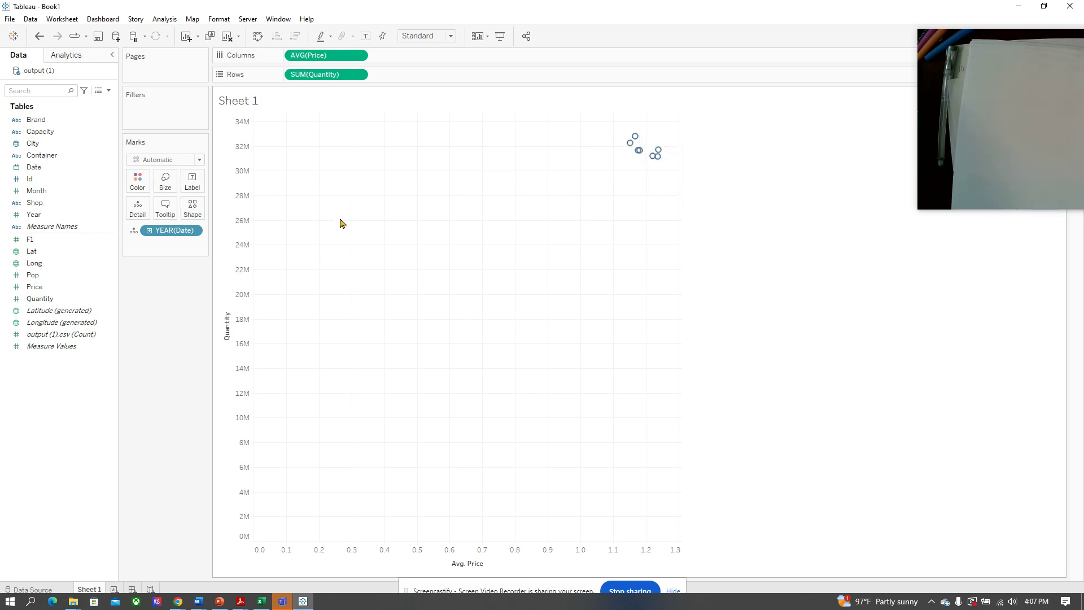
Step: Switch the Date detail to the Month date part that combines all years, and inspect individual marks
left_click(195, 232)
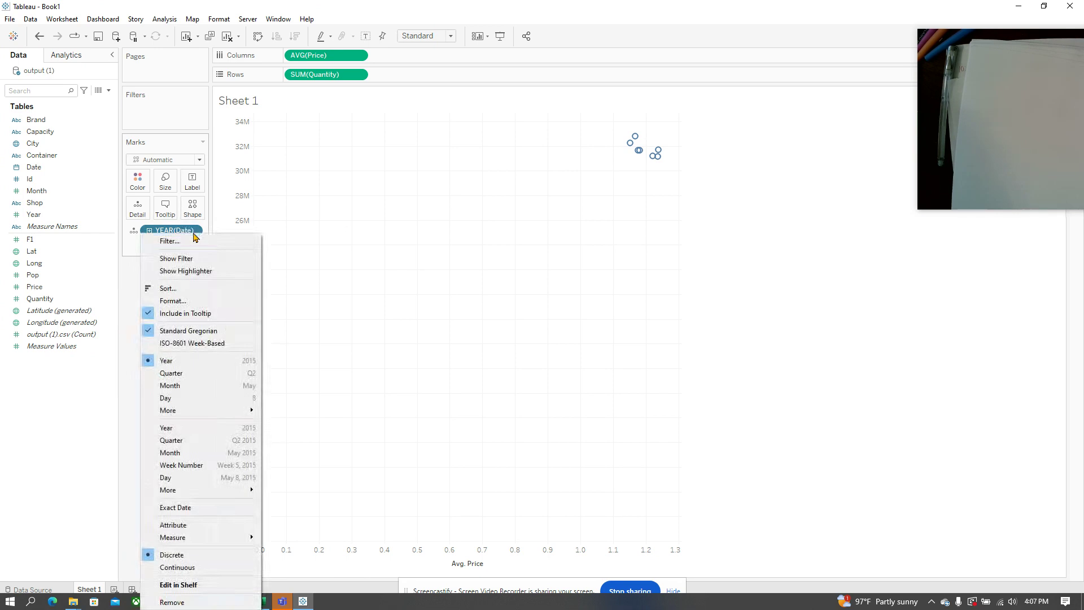
left_click(129, 265)
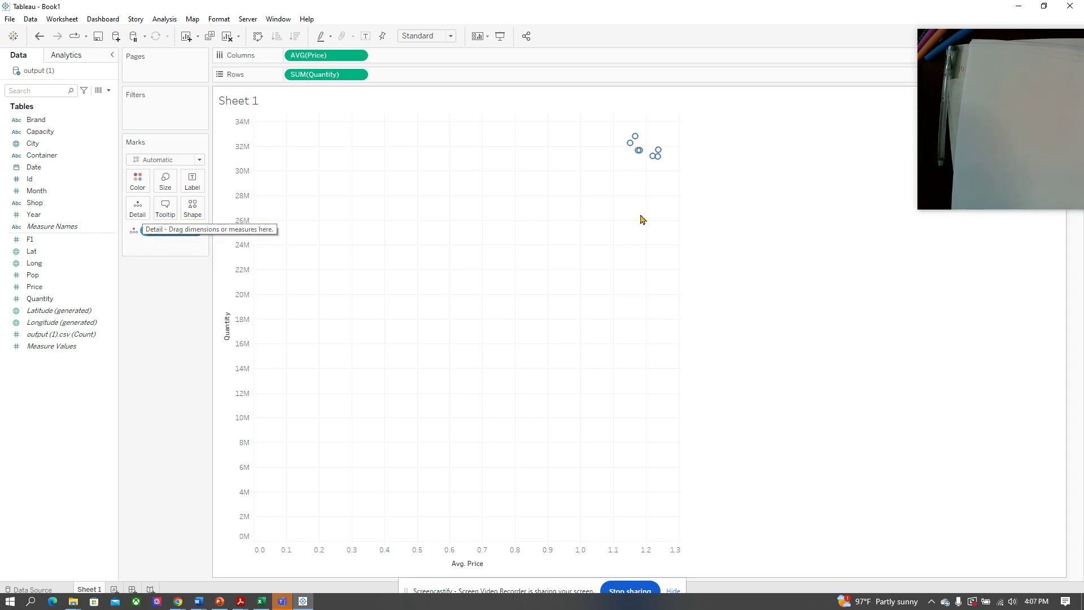
mouse_move(637, 149)
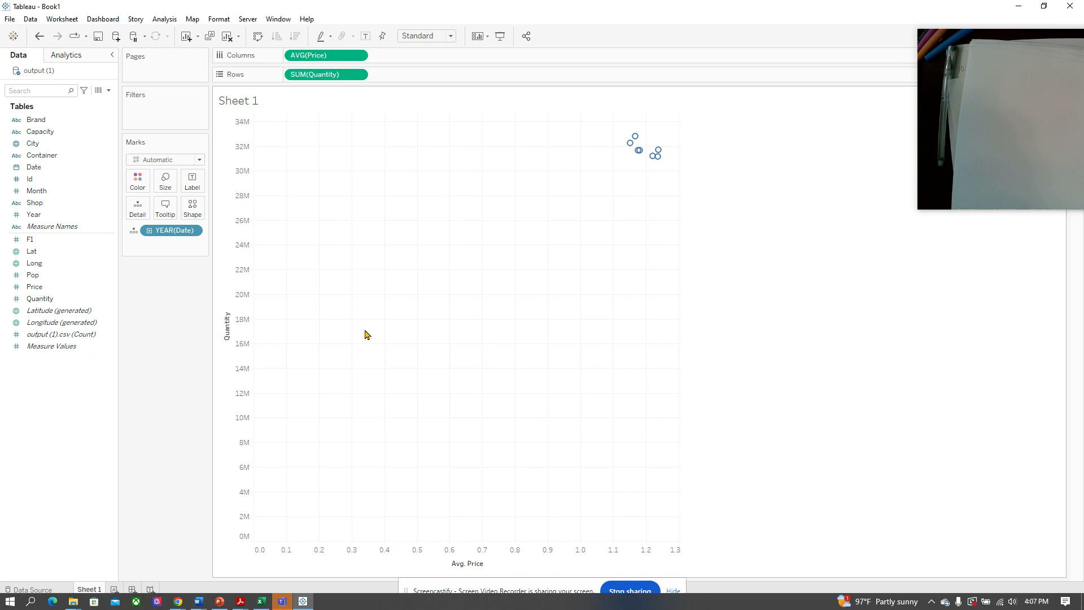
left_click(193, 231)
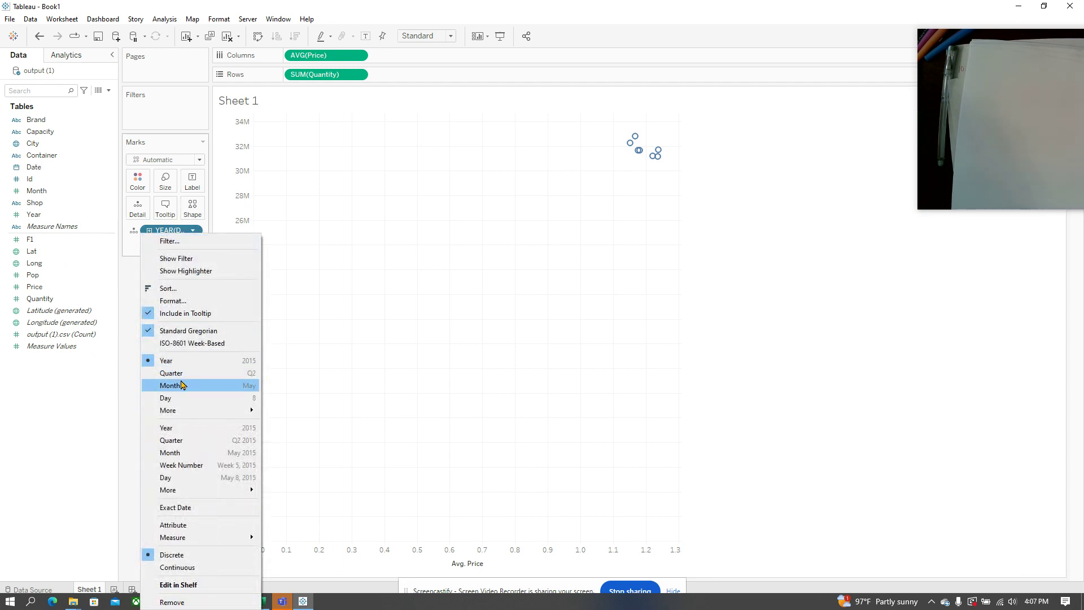
left_click(180, 385)
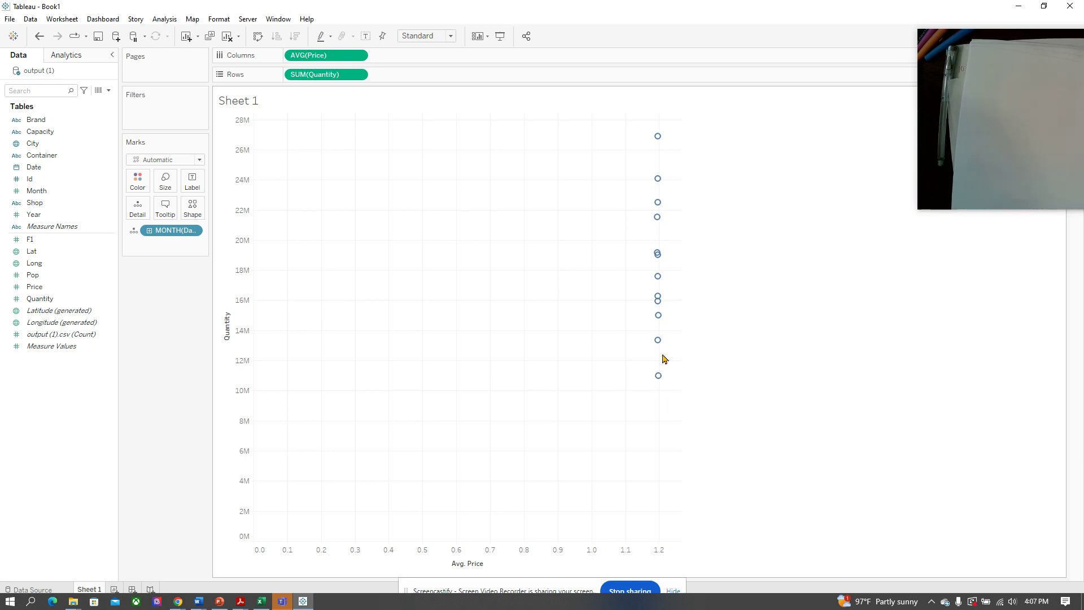
mouse_move(660, 312)
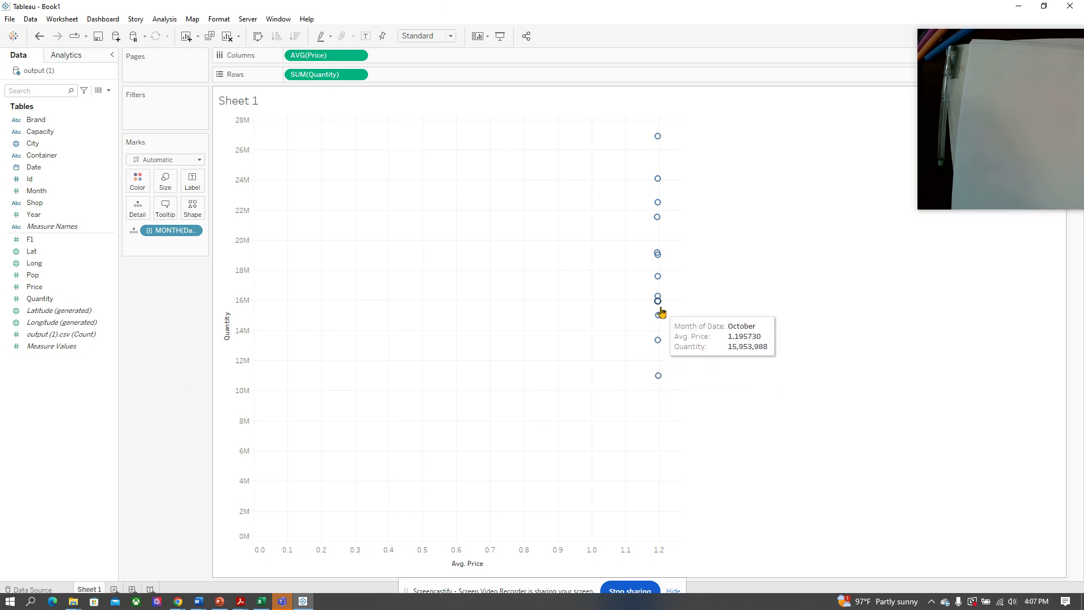
mouse_move(659, 257)
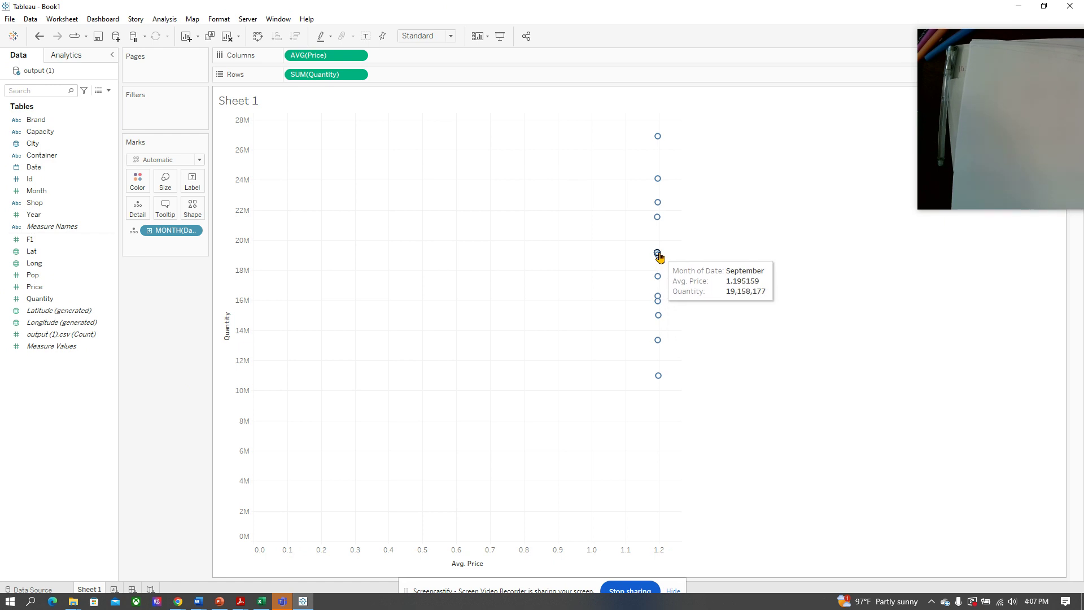
mouse_move(658, 213)
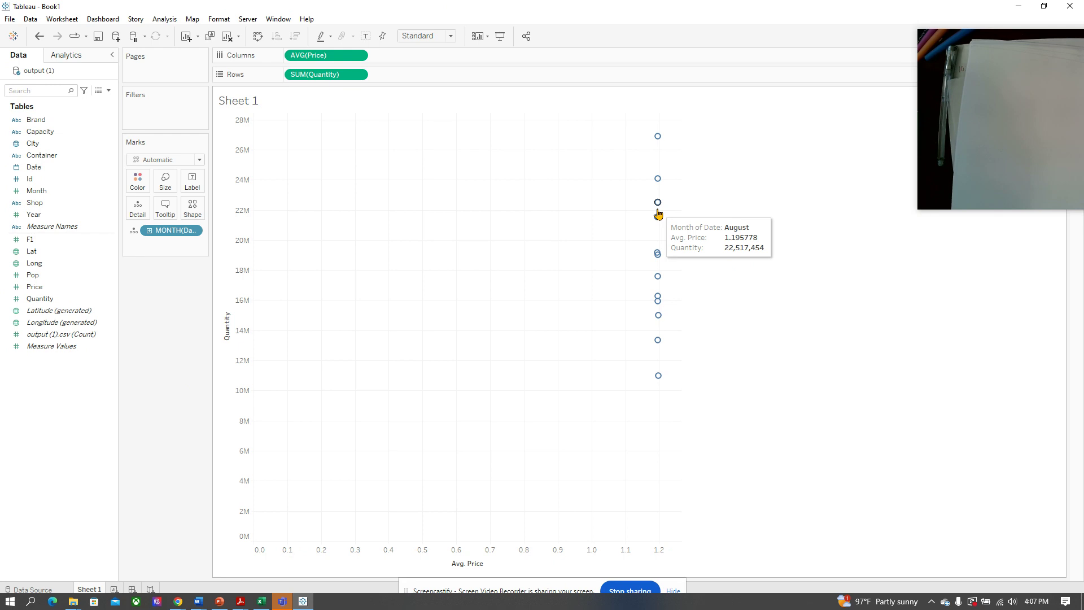
Step: Set the Date detail to the month-and-year level (the May 2015 format) to get a mark for each individual month
left_click(196, 233)
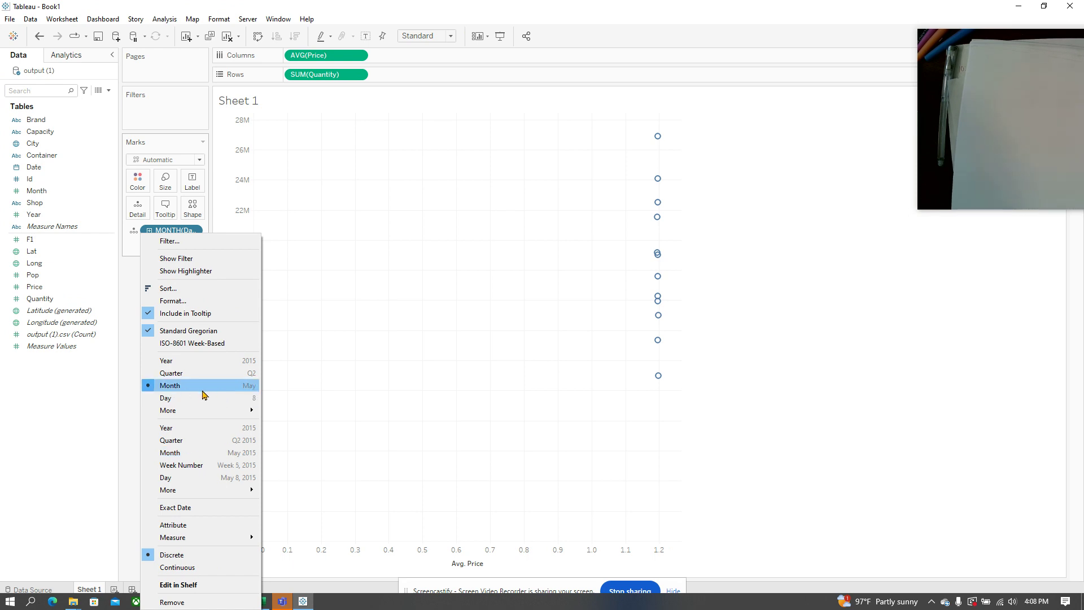
left_click(193, 455)
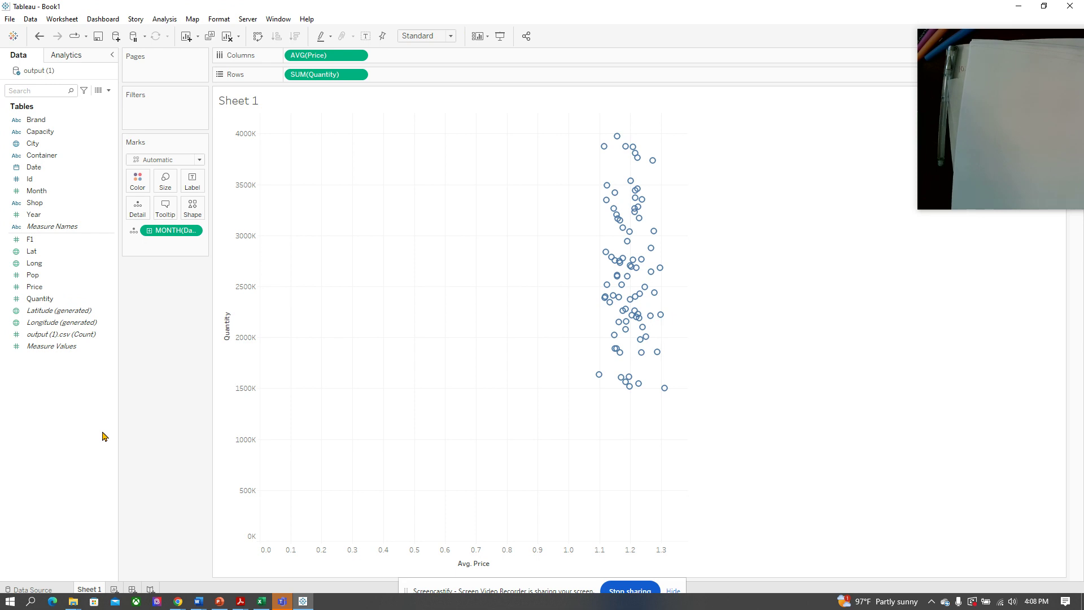
left_click(37, 132)
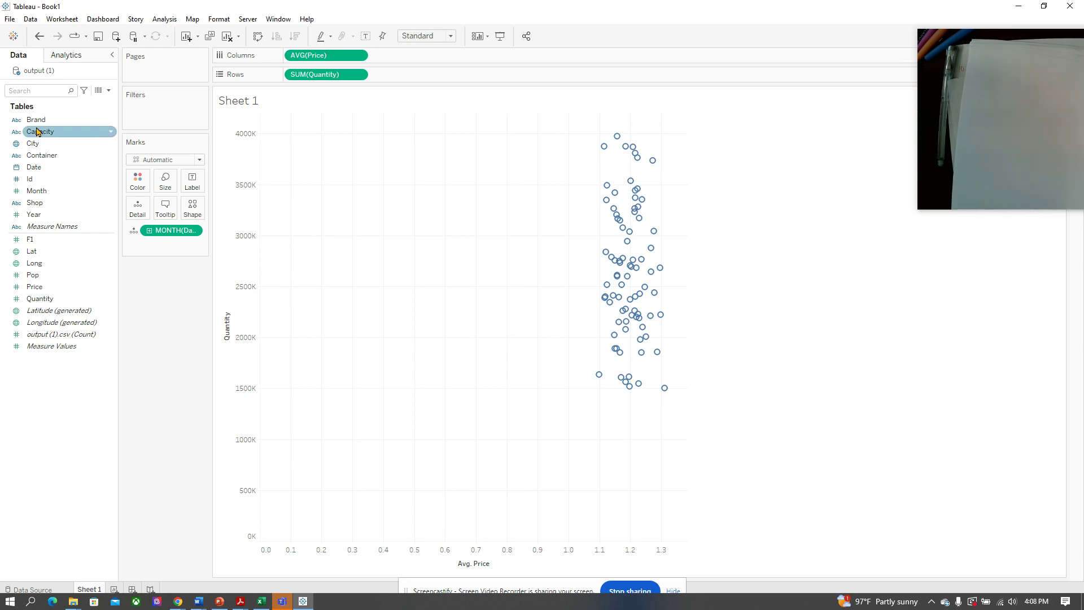
left_click(40, 134)
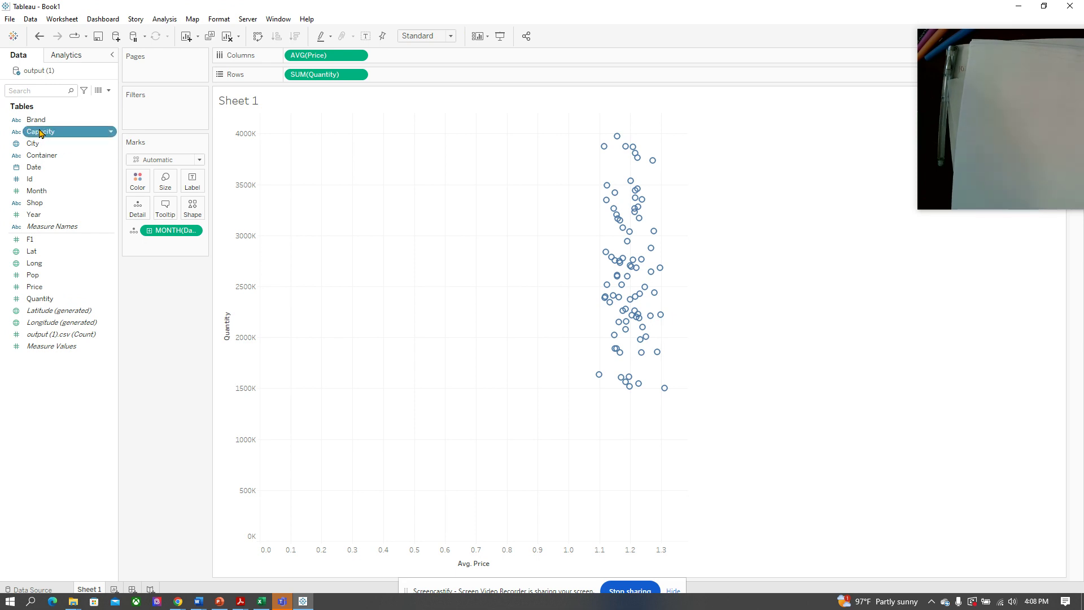
left_click_drag(41, 134, 145, 112)
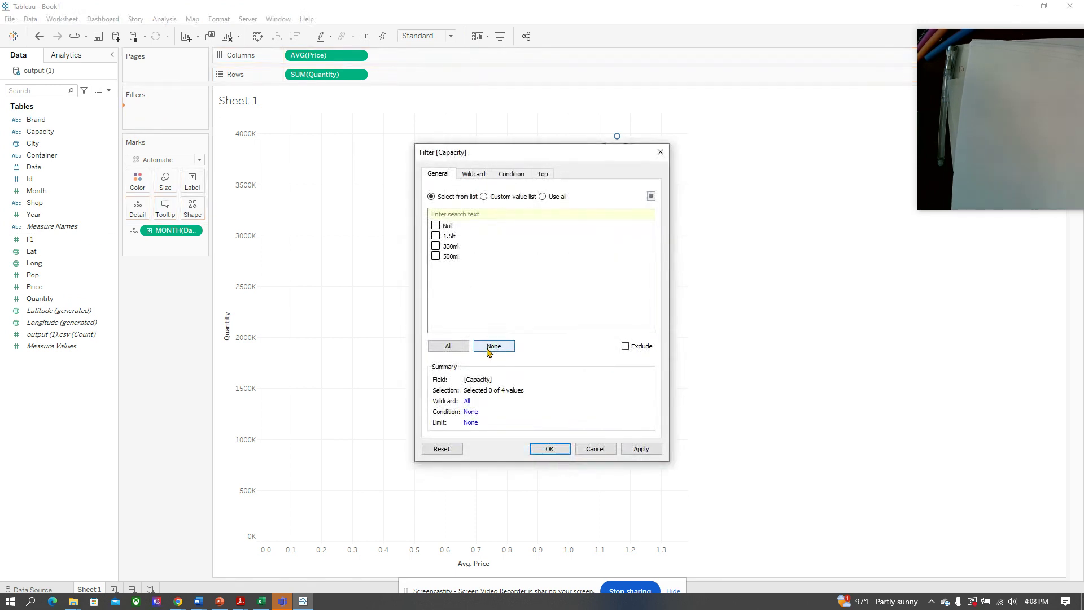
left_click(601, 450)
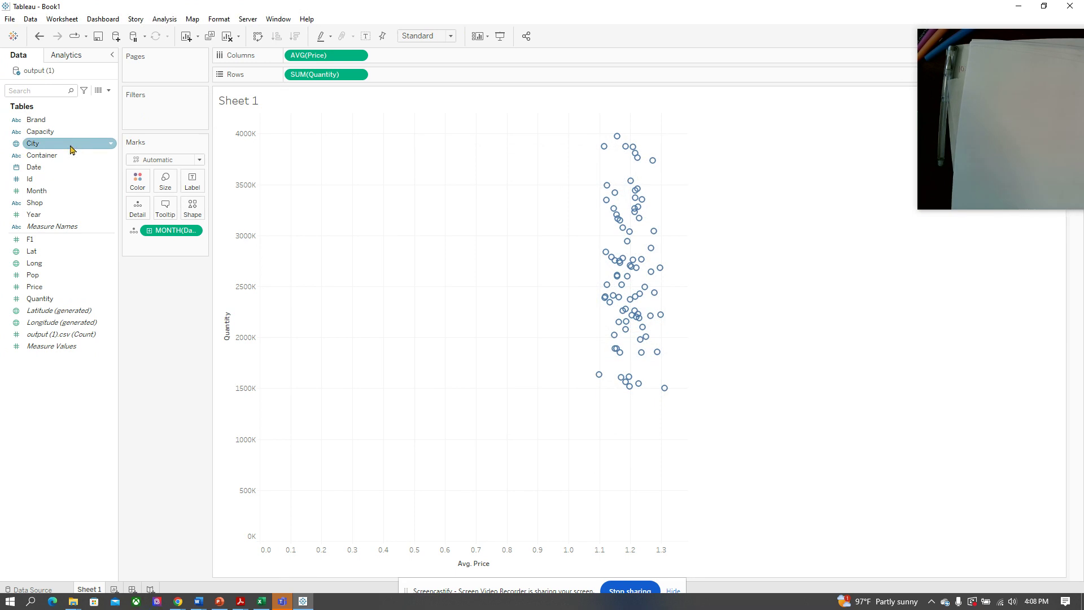
Step: Filter the scatter plot by Container so that only glass is included
left_click(56, 158)
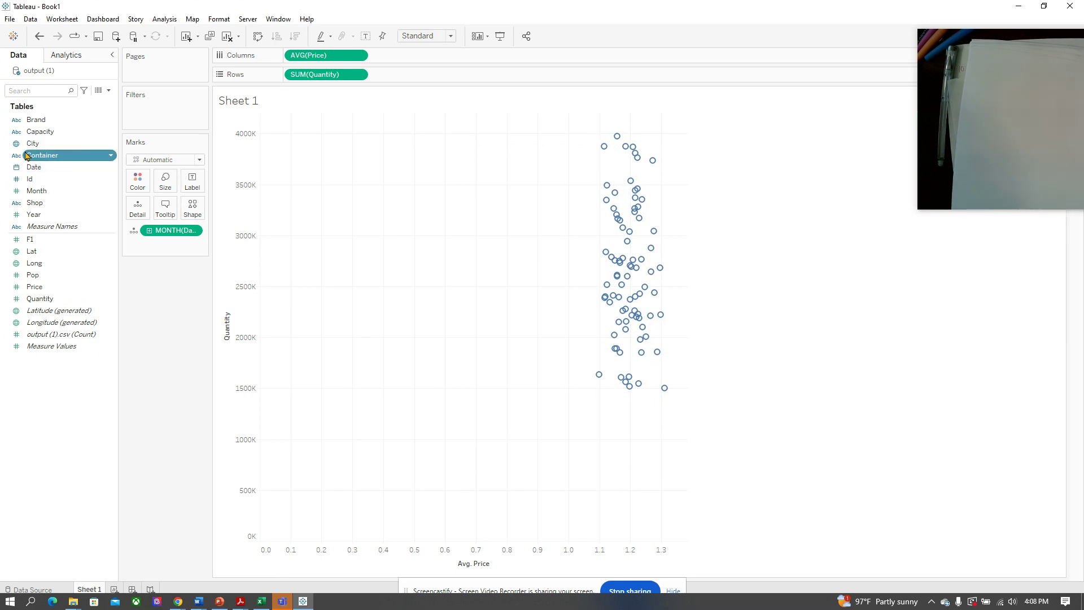
left_click_drag(47, 162, 158, 113)
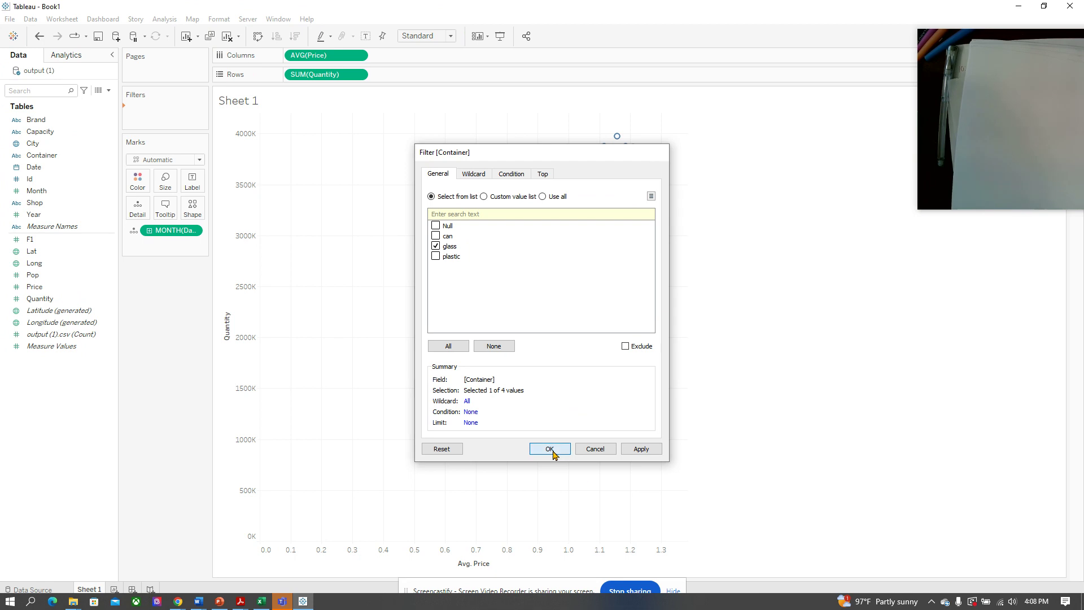
left_click(550, 450)
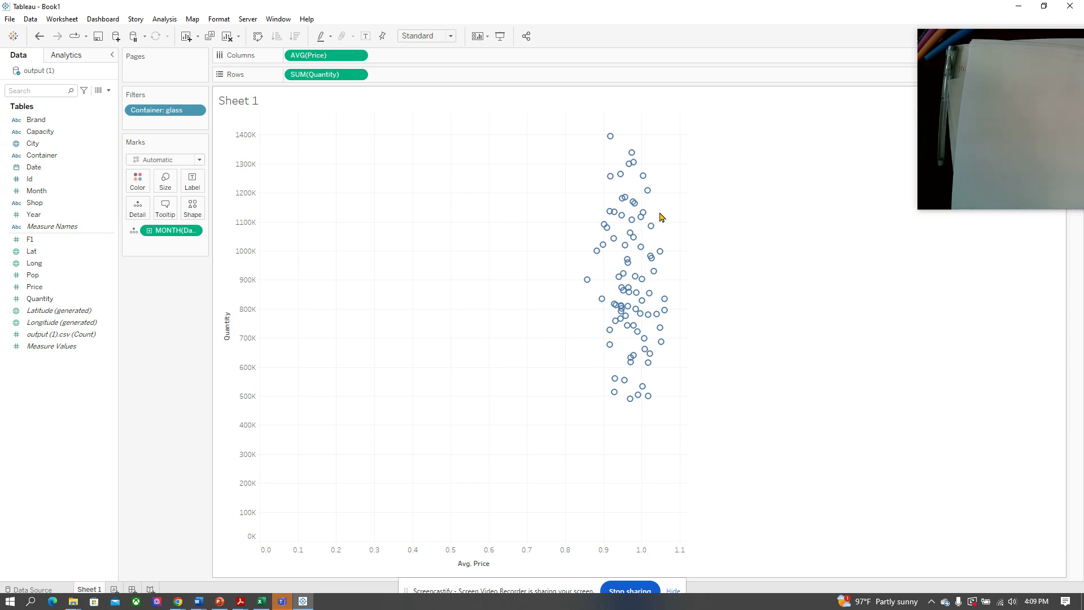
mouse_move(644, 338)
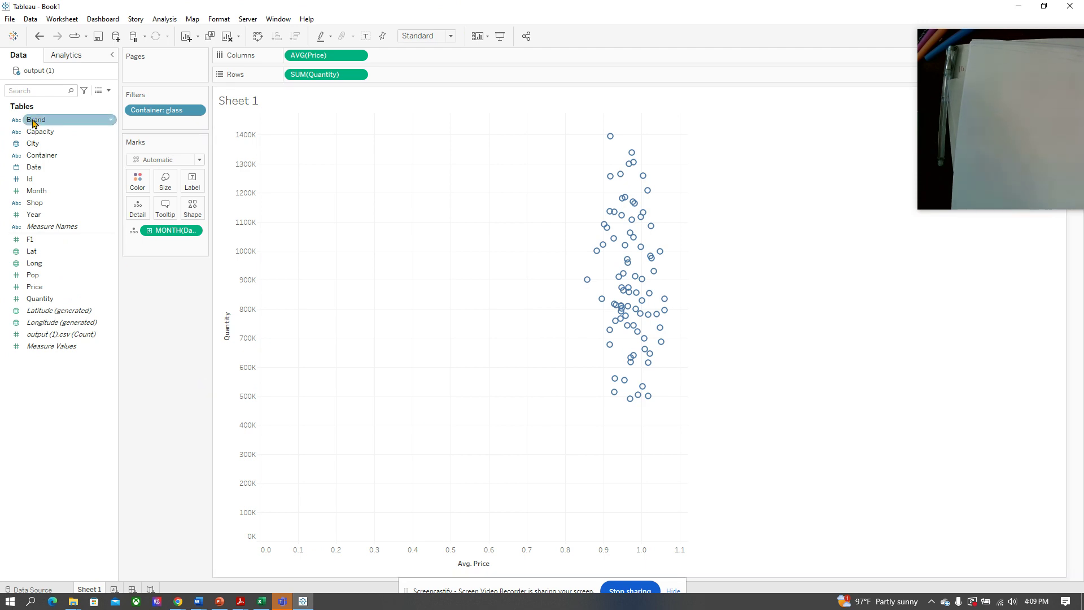
Step: Try restricting the scatter plot to the gazoza brand with a Brand filter, and remove that filter after viewing the marks
left_click_drag(45, 122, 148, 120)
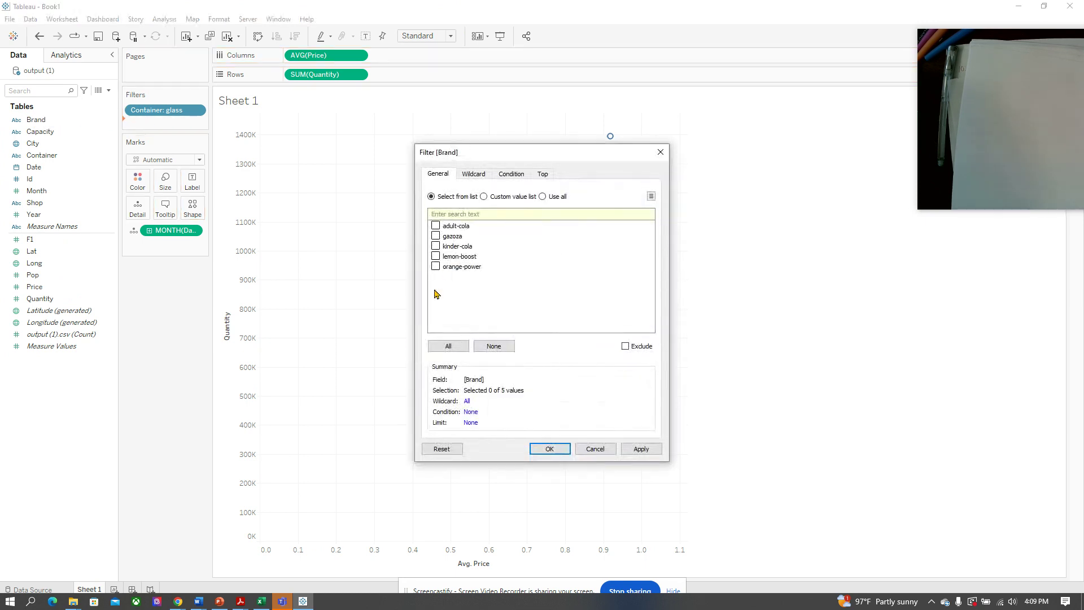
left_click(551, 448)
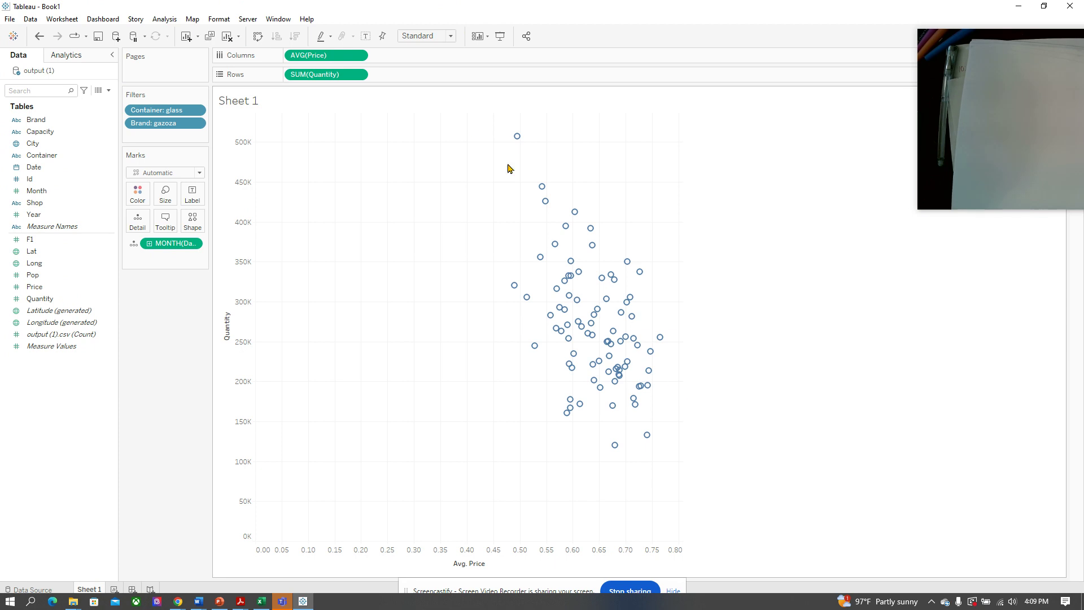
mouse_move(657, 384)
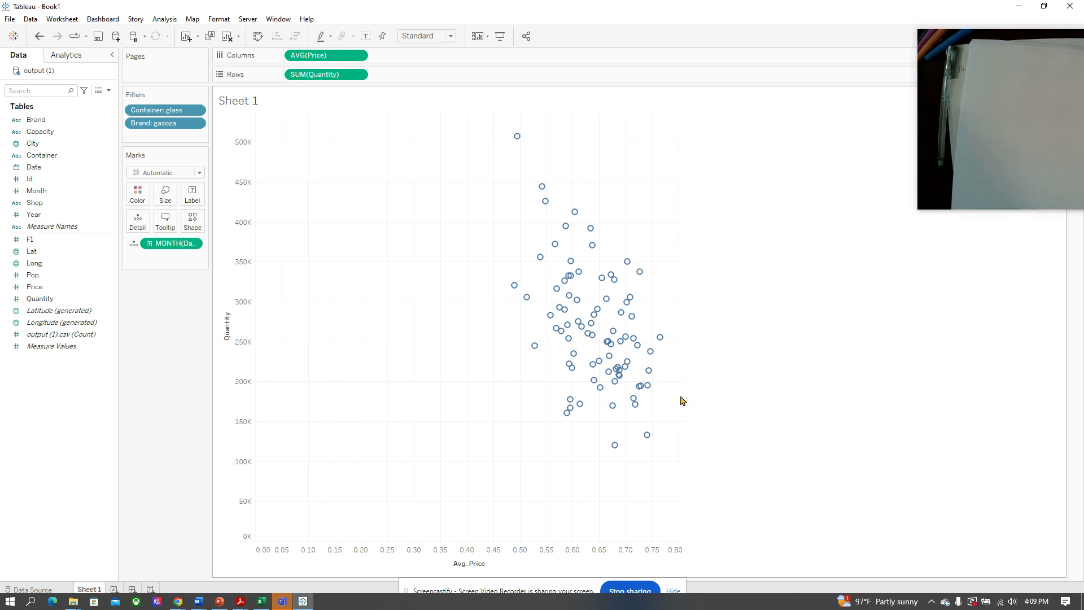
left_click(196, 123)
left_click(172, 271)
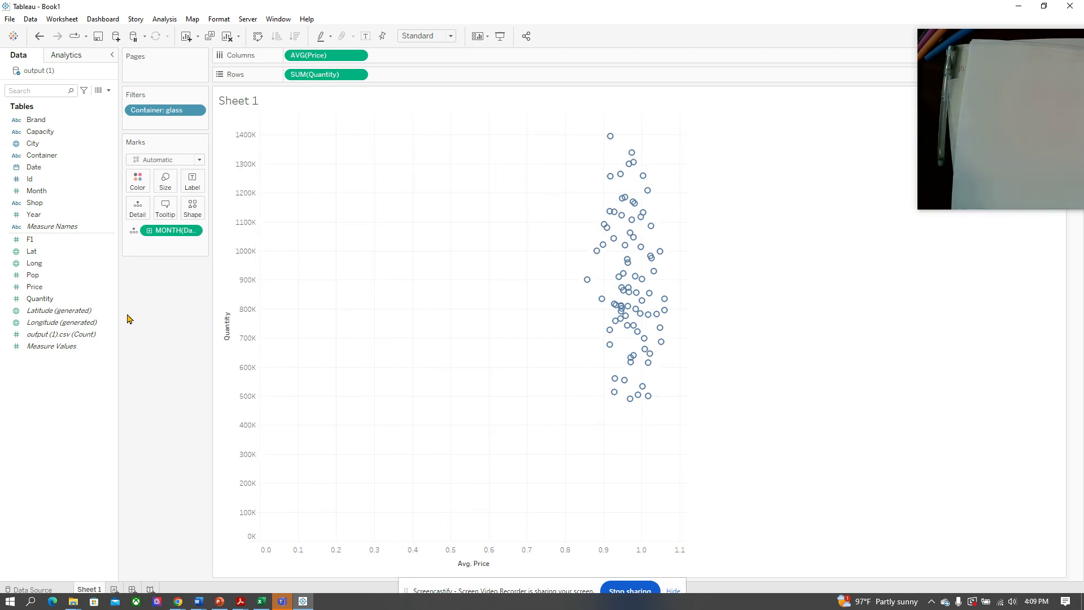
Step: Add Brand to the rows ahead of Quantity to split the scatter plot into one stacked panel per brand
left_click(50, 122)
left_click_drag(50, 126, 415, 79)
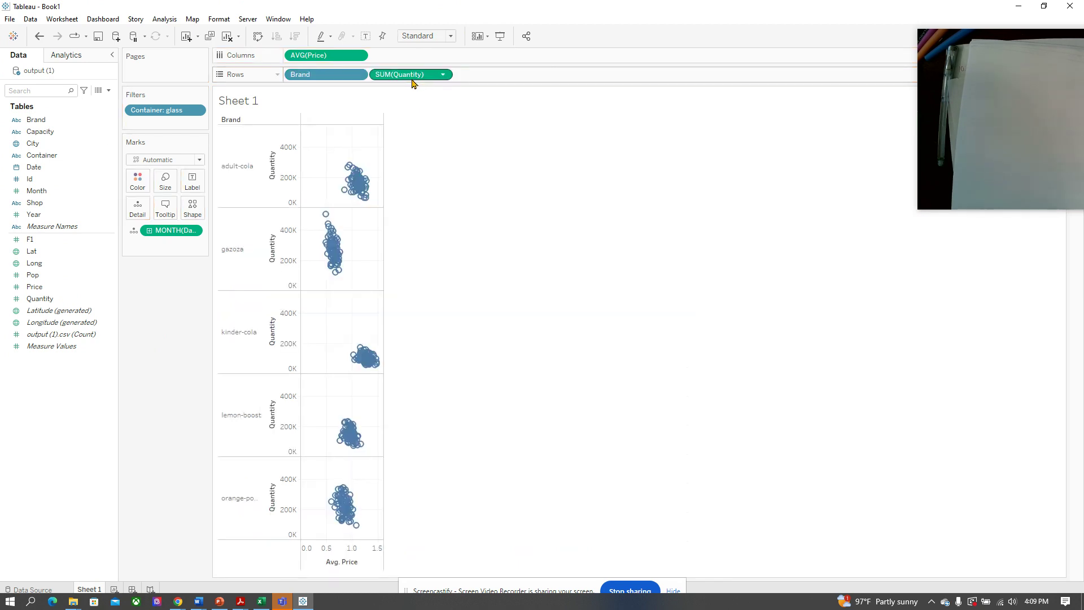
mouse_move(328, 256)
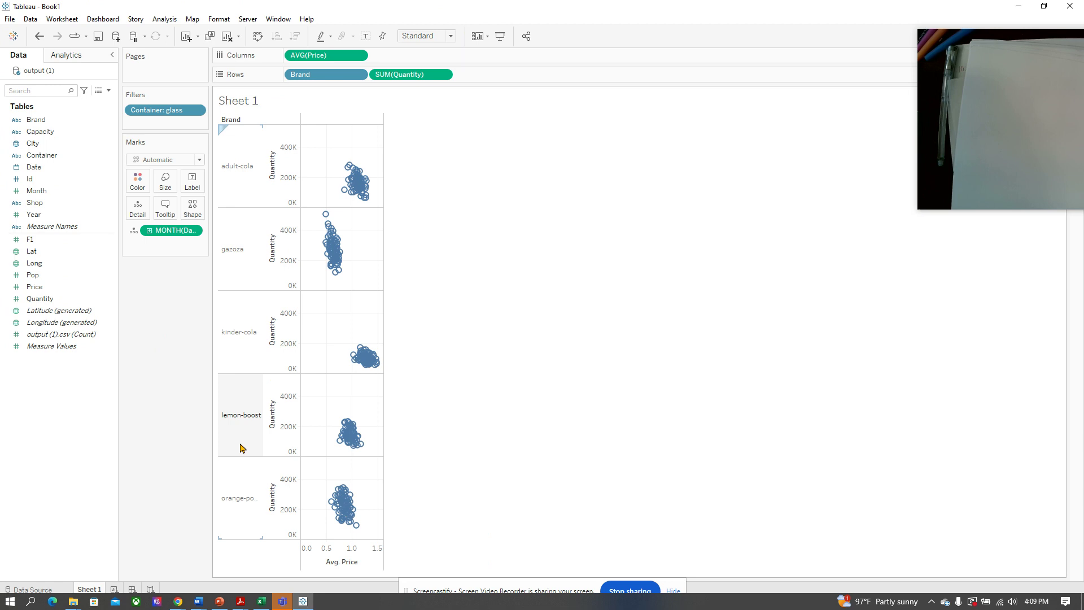
Step: Move Brand from the rows to the columns ahead of average price, and compare the brands' marks side by side
left_click_drag(332, 79, 429, 61)
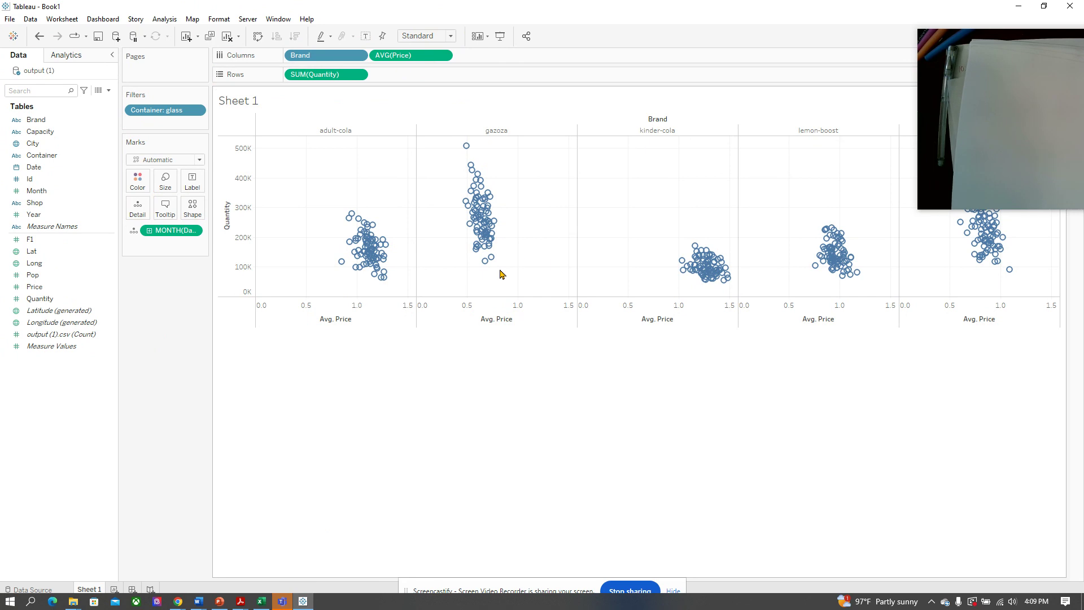
mouse_move(375, 258)
mouse_move(479, 217)
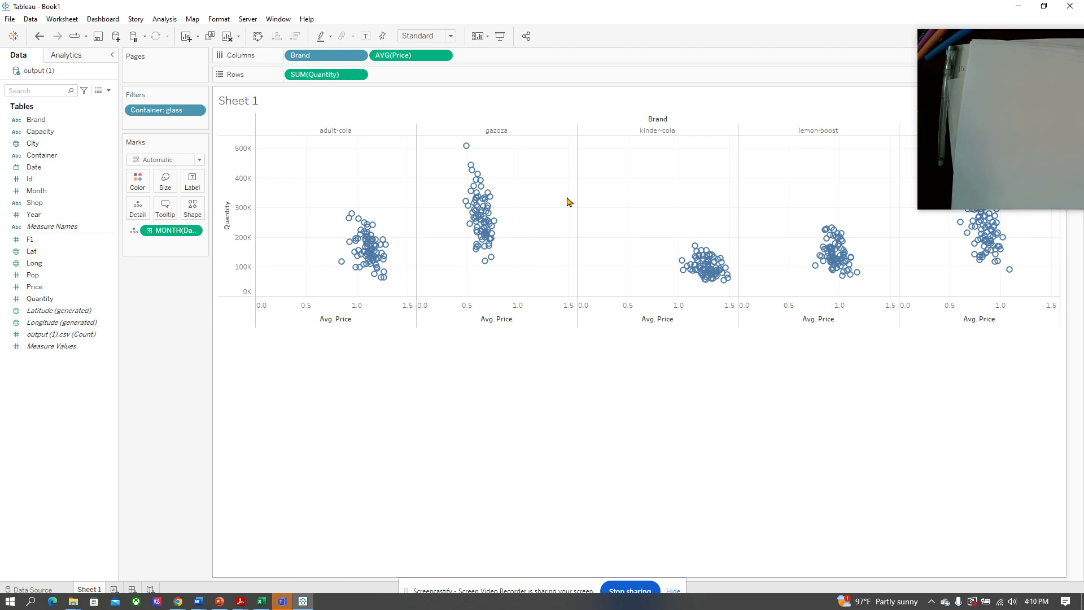
mouse_move(384, 277)
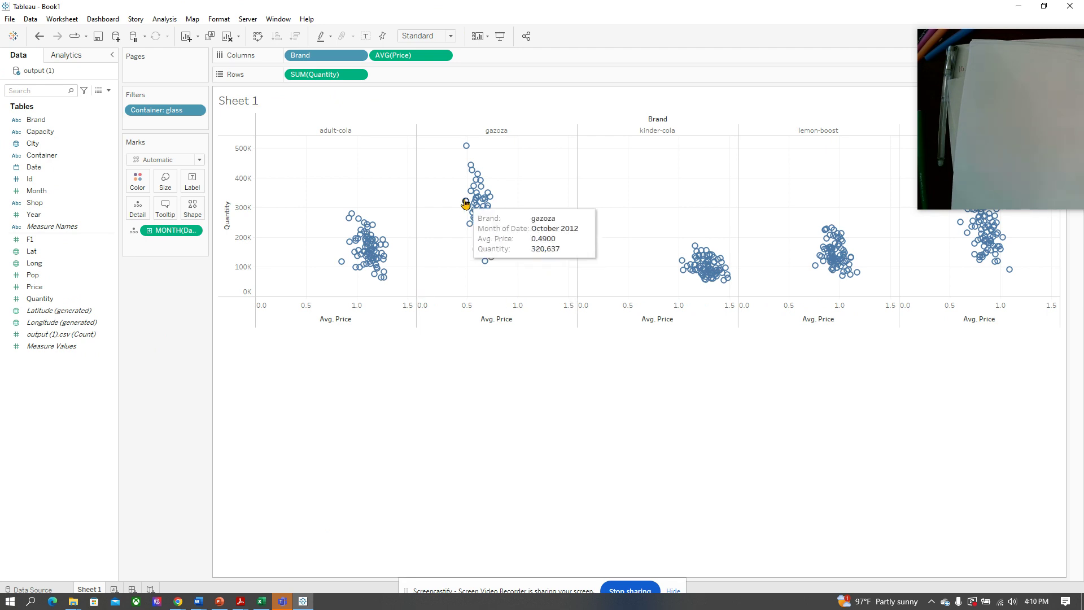
mouse_move(495, 257)
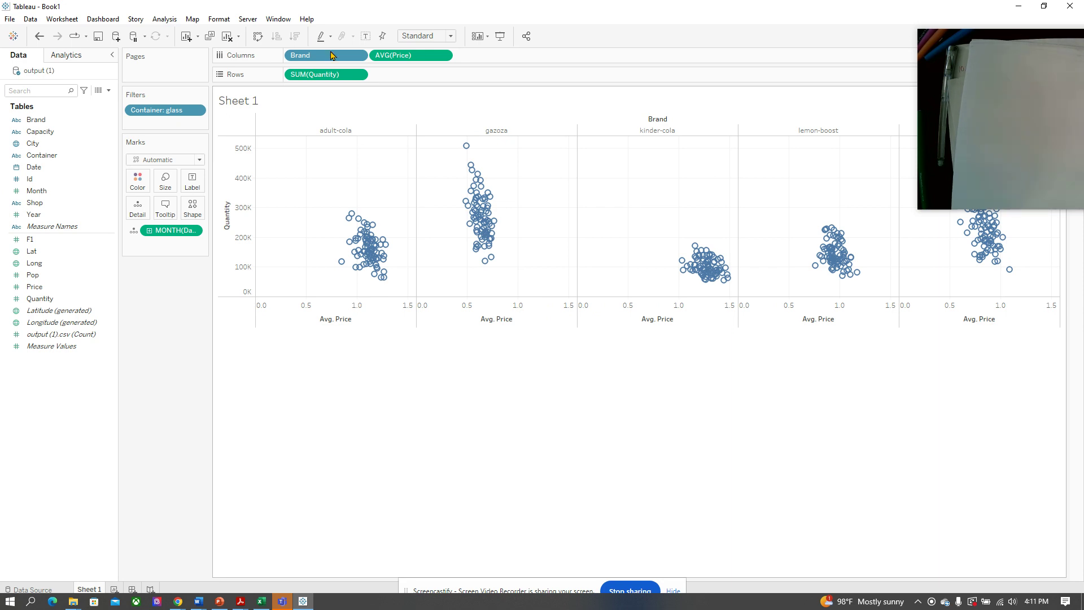
Step: Move Brand from the columns to the mark color so all brands share one scatter plot, and inspect individual marks
left_click_drag(310, 54, 135, 182)
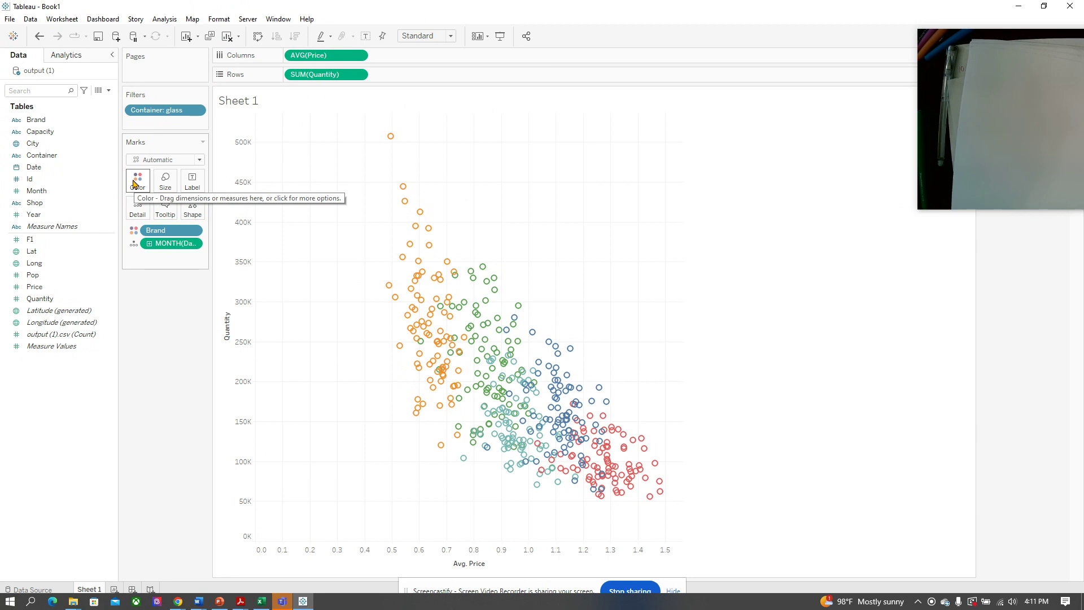
mouse_move(522, 471)
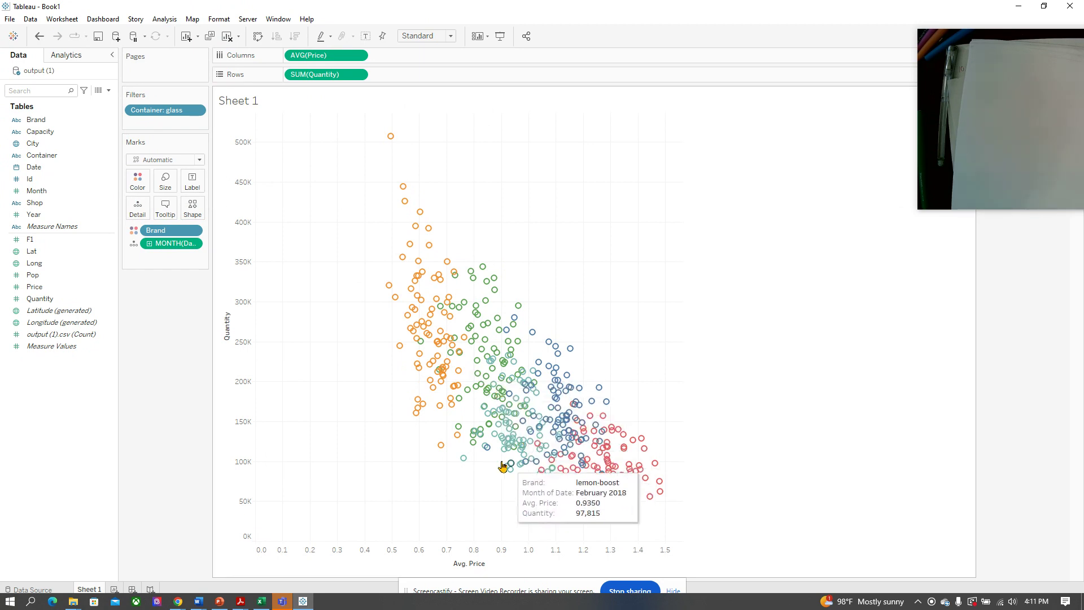
mouse_move(424, 283)
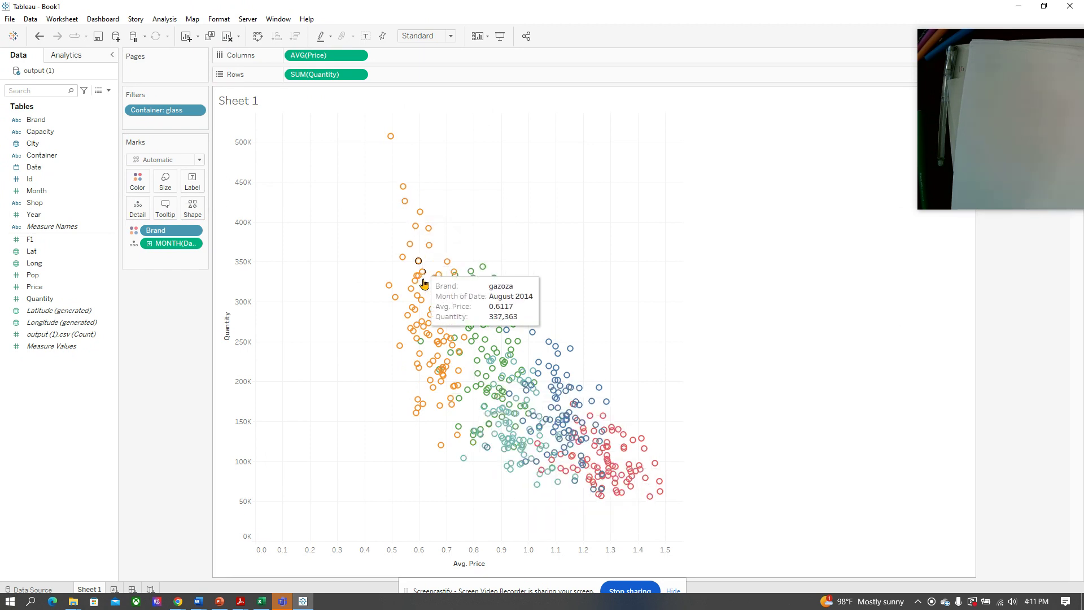
mouse_move(487, 283)
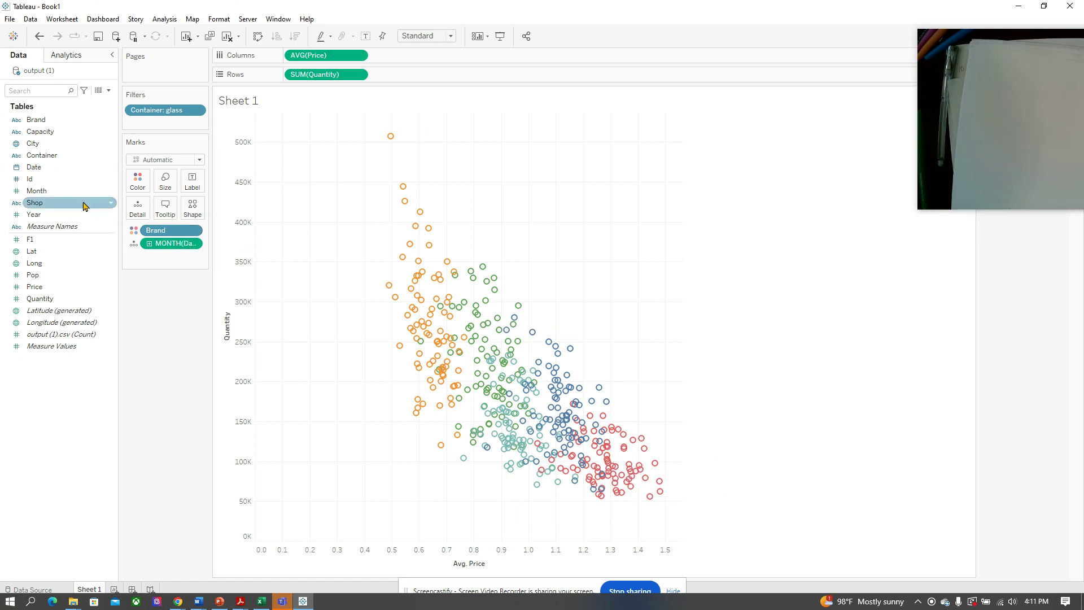
Step: Add Brand to the columns while keeping it on color, and add a trend line to every brand's panel
left_click_drag(45, 121, 457, 56)
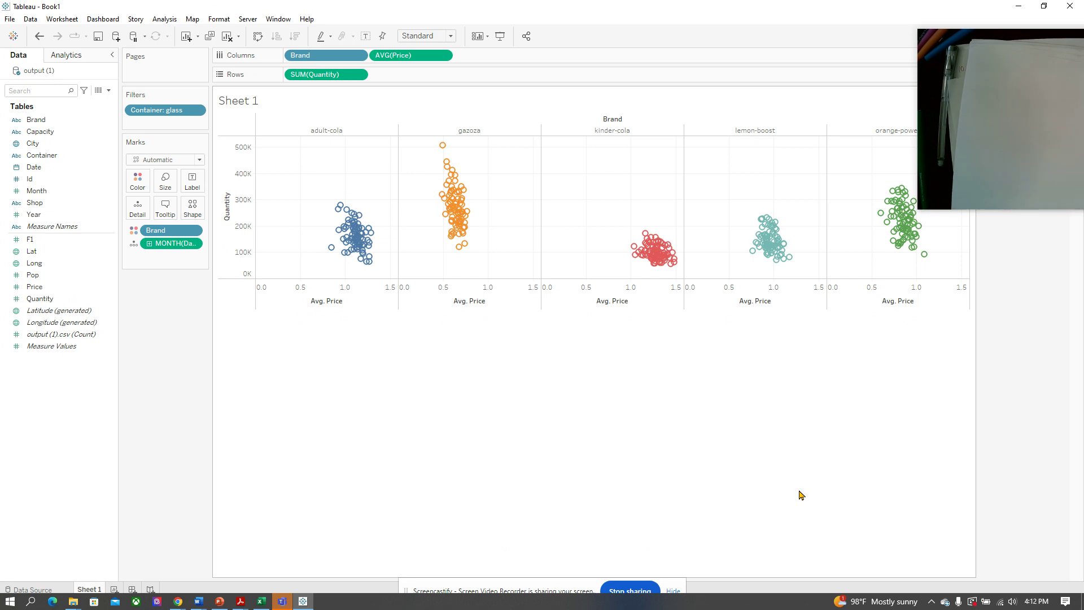
left_click(67, 54)
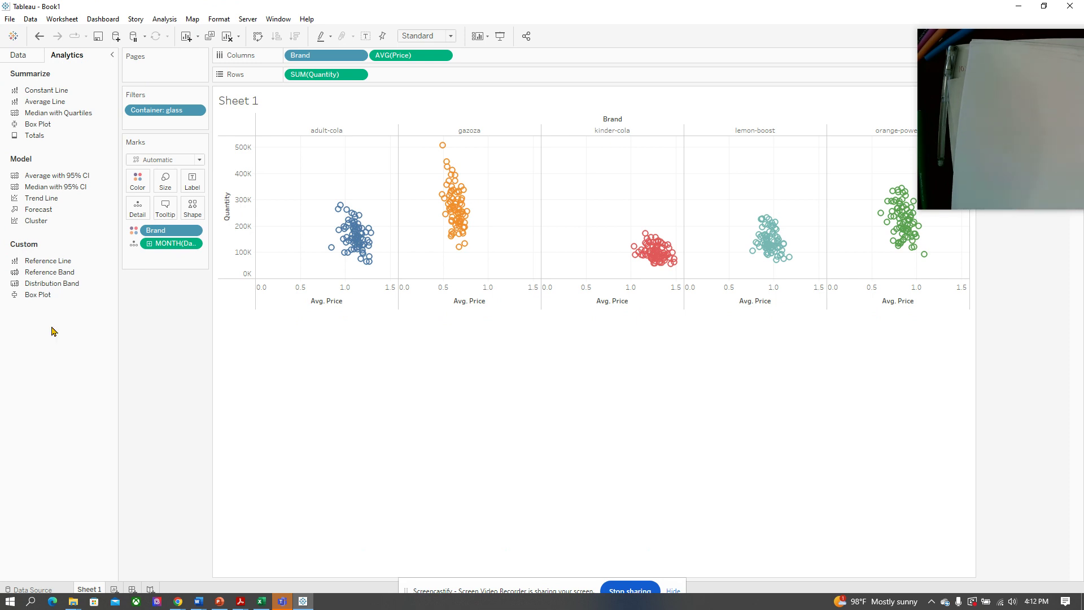
double_click(41, 199)
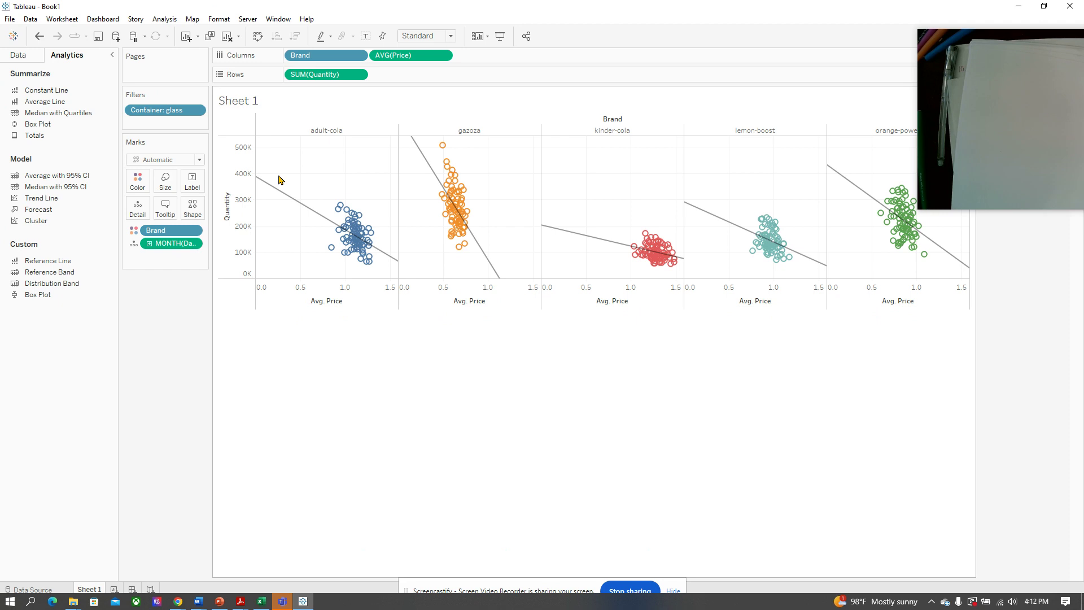
Step: Examine the trend line equations and read the average price and quantity of a kinder-cola mark
mouse_move(295, 202)
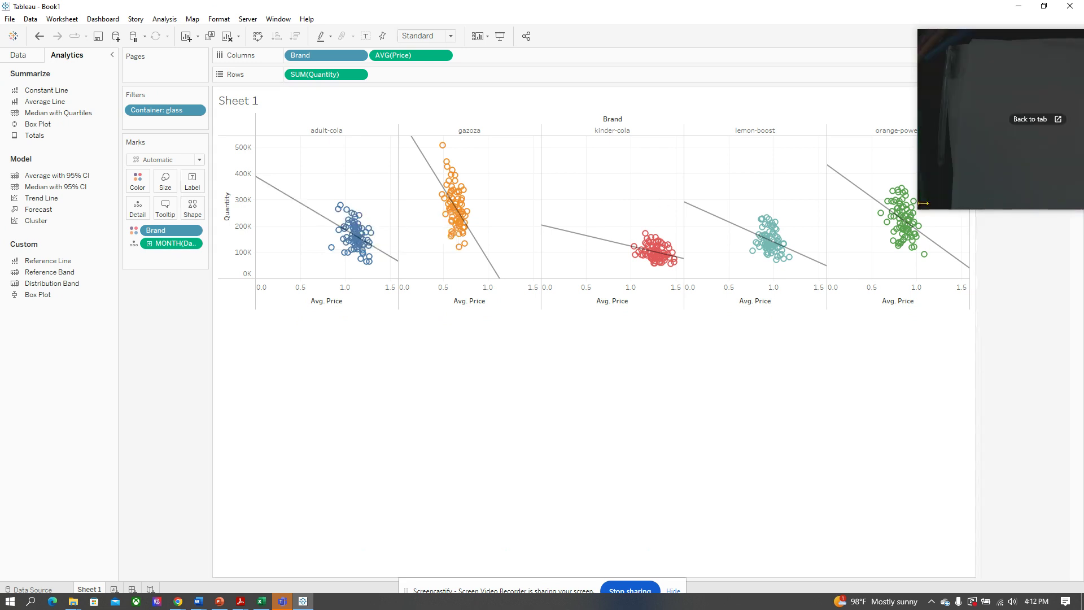
left_click_drag(920, 204, 806, 336)
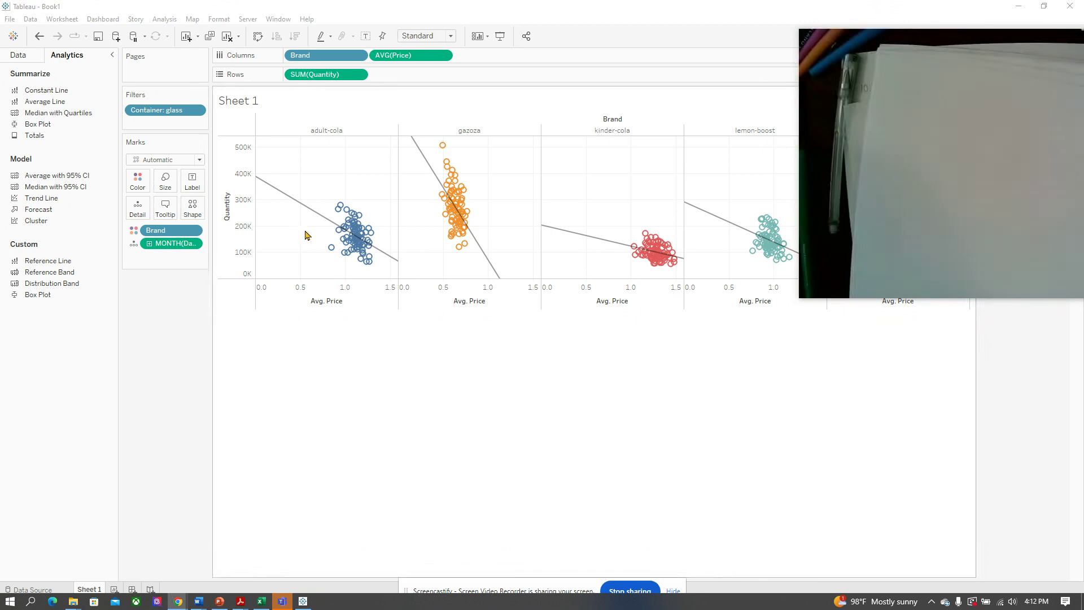
mouse_move(627, 246)
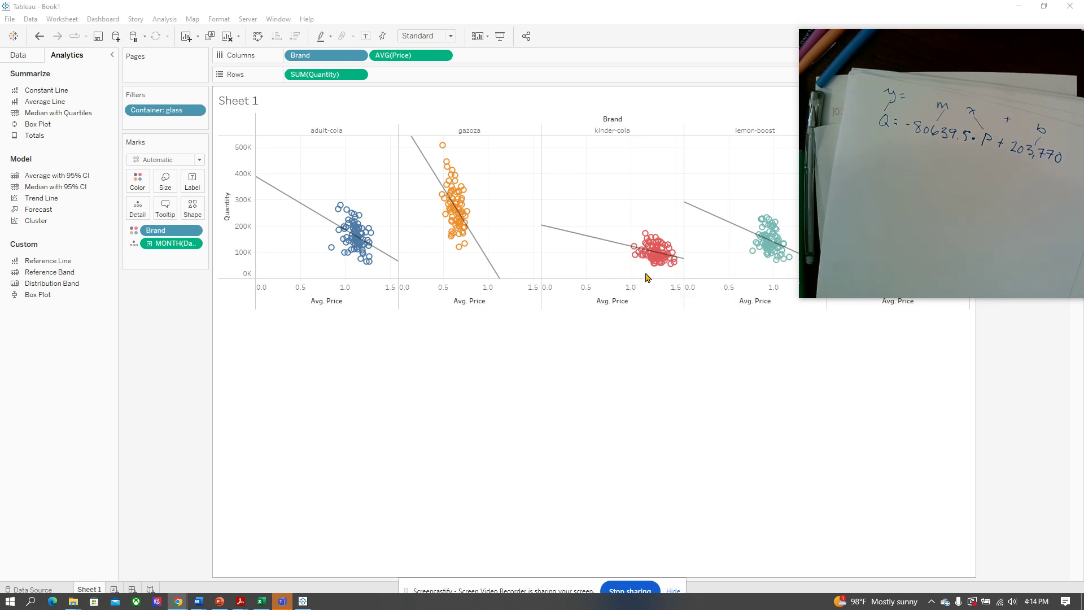
mouse_move(644, 266)
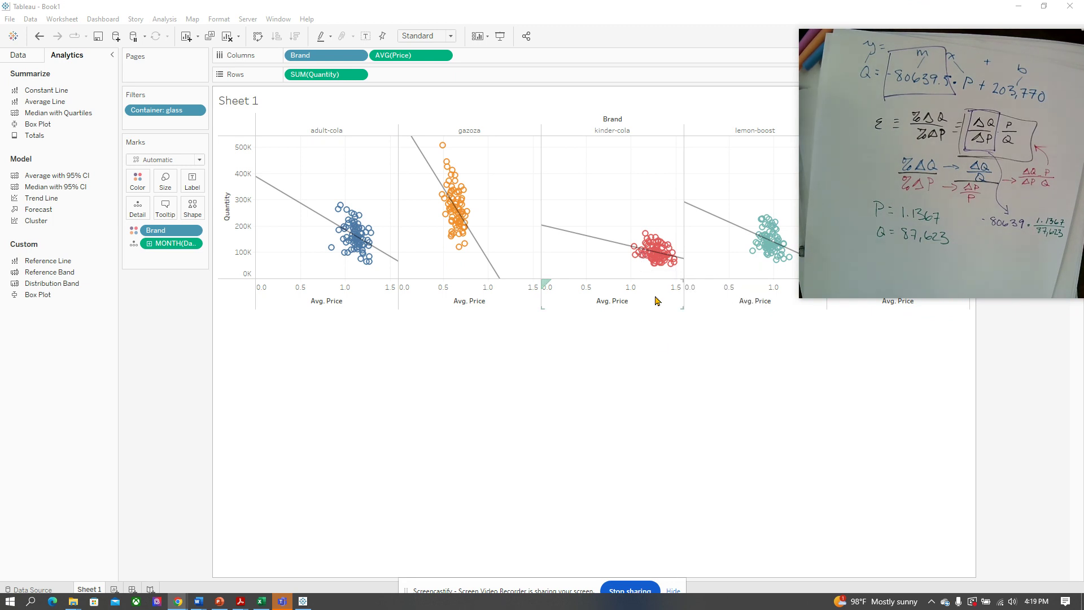
Step: Switch to Calculator and compute kinder-cola's price elasticity as 80,639 × 1.1367 ÷ 87,623
left_click(31, 601)
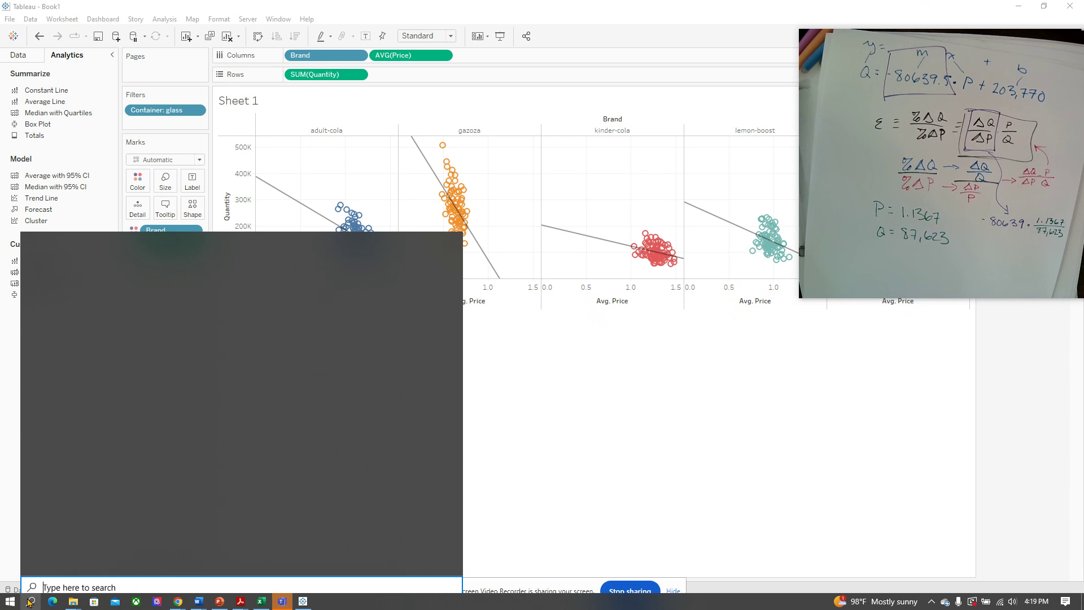
type("calc")
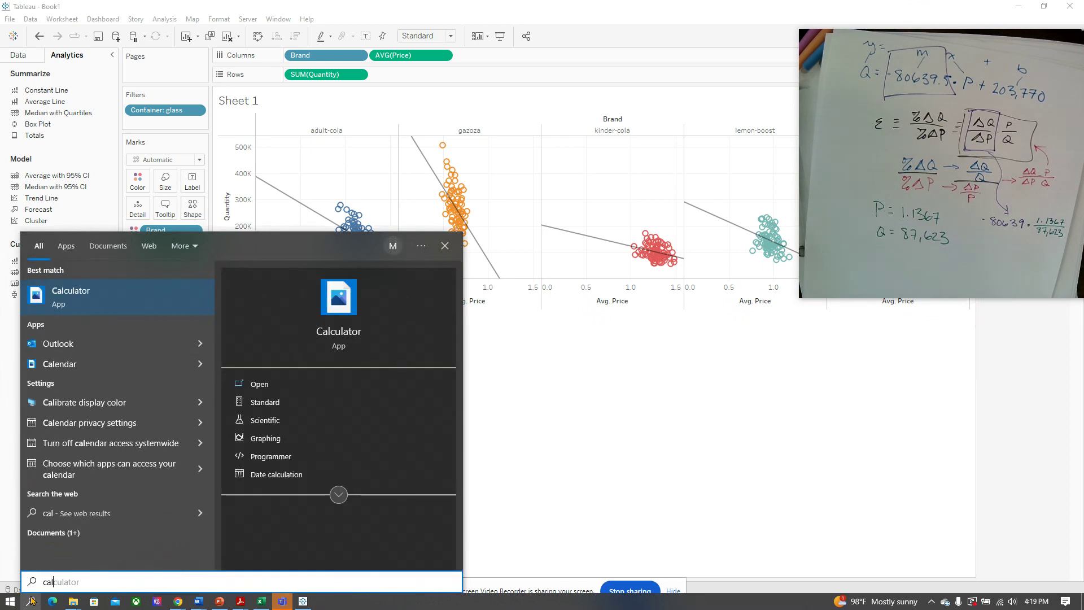
key("Return")
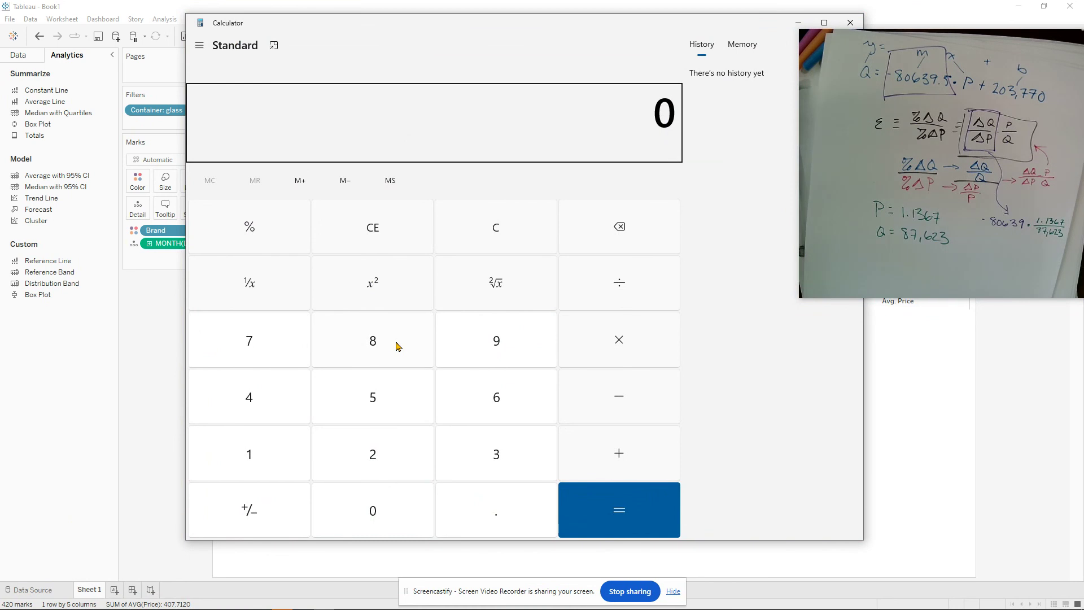
type("8")
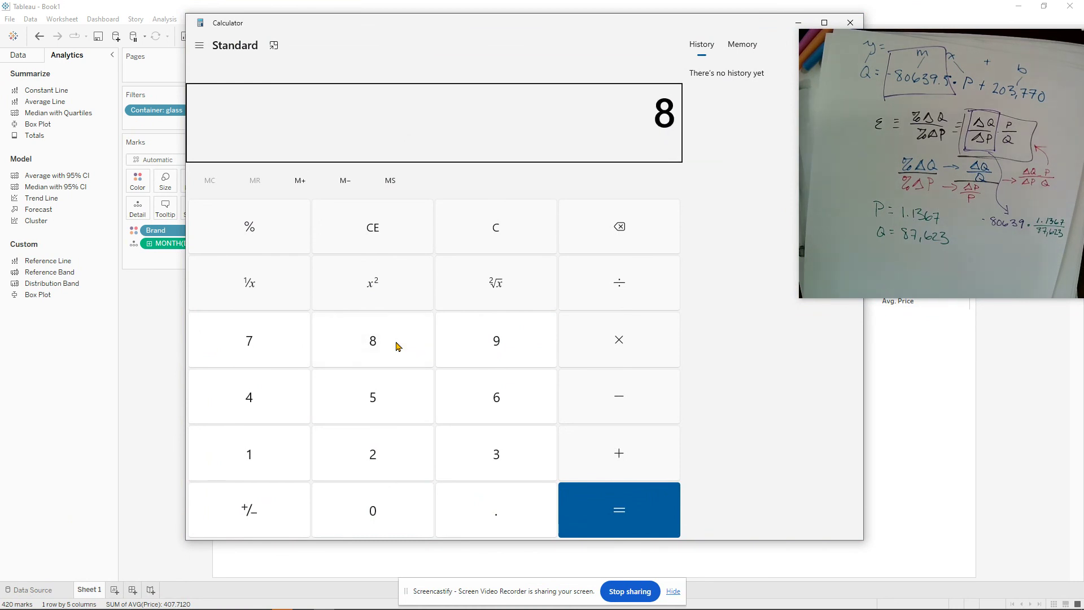
type("0,639")
key("asterisk")
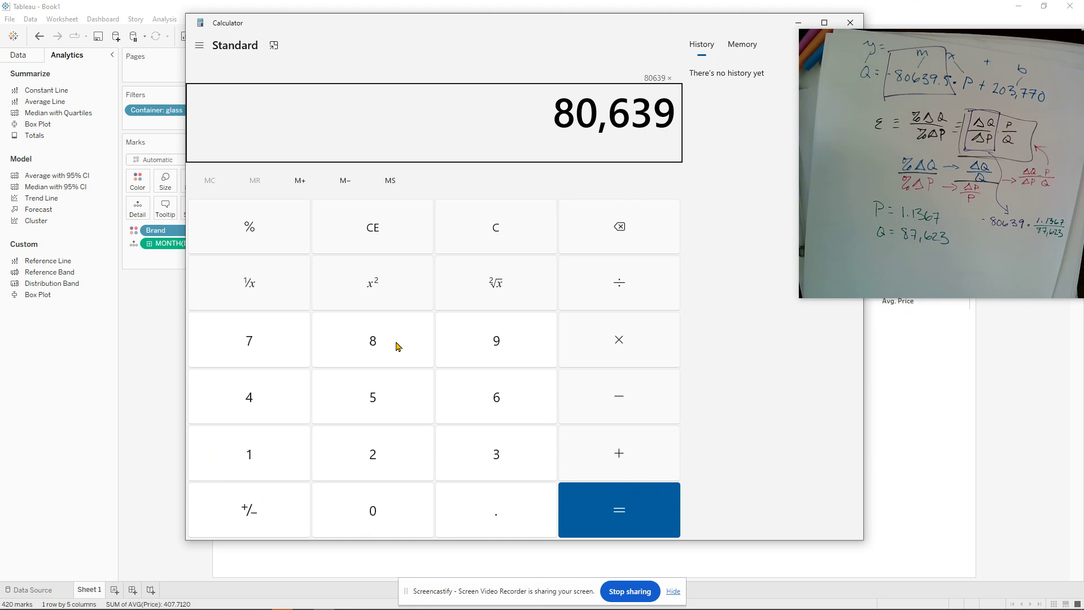
type("1.1")
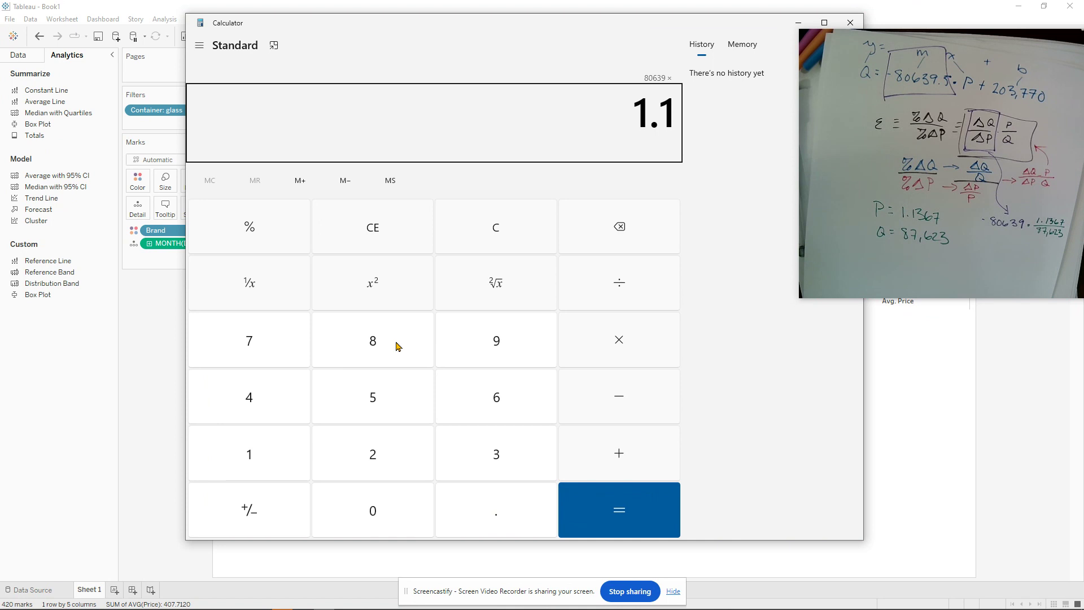
type("367")
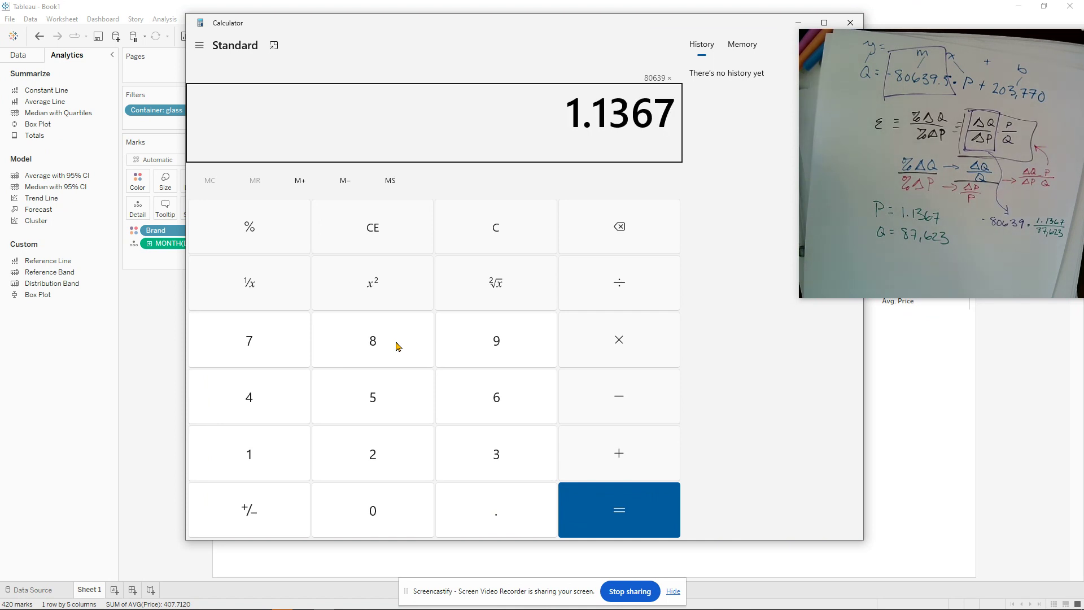
key("slash")
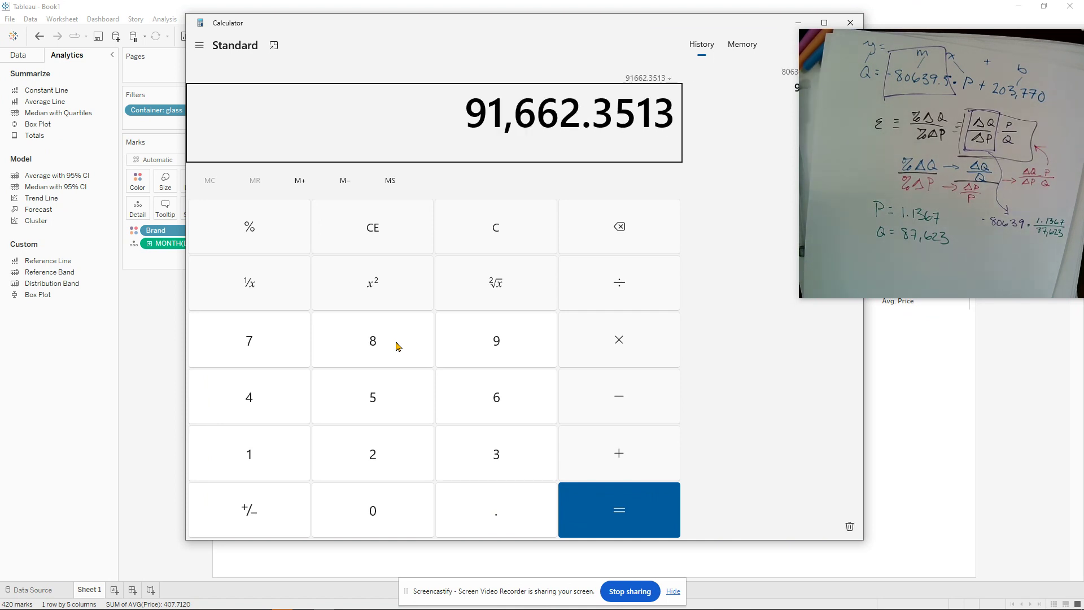
type("87,623")
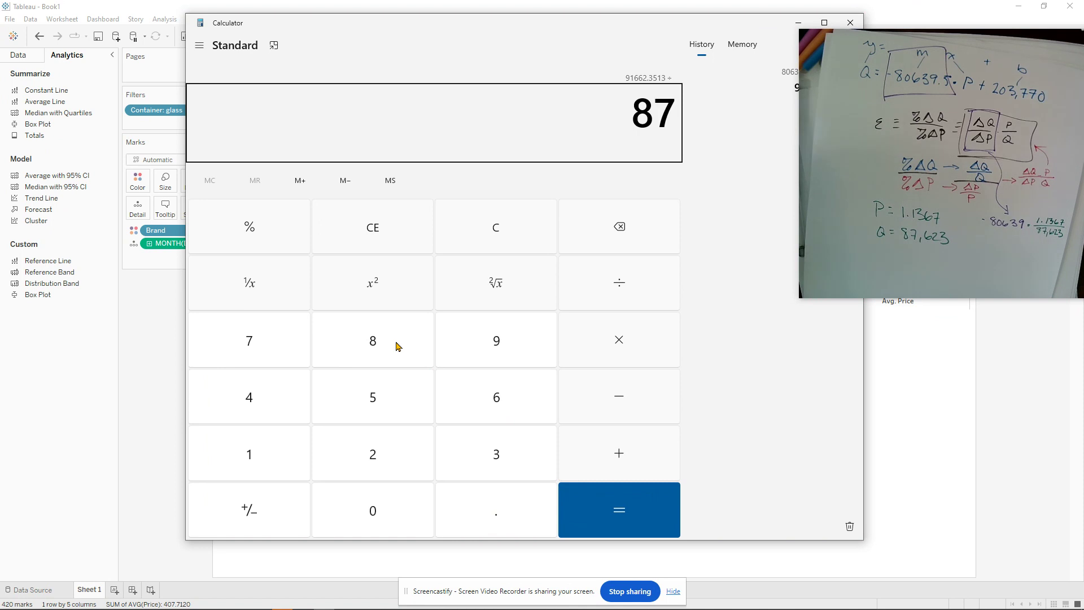
key("Return")
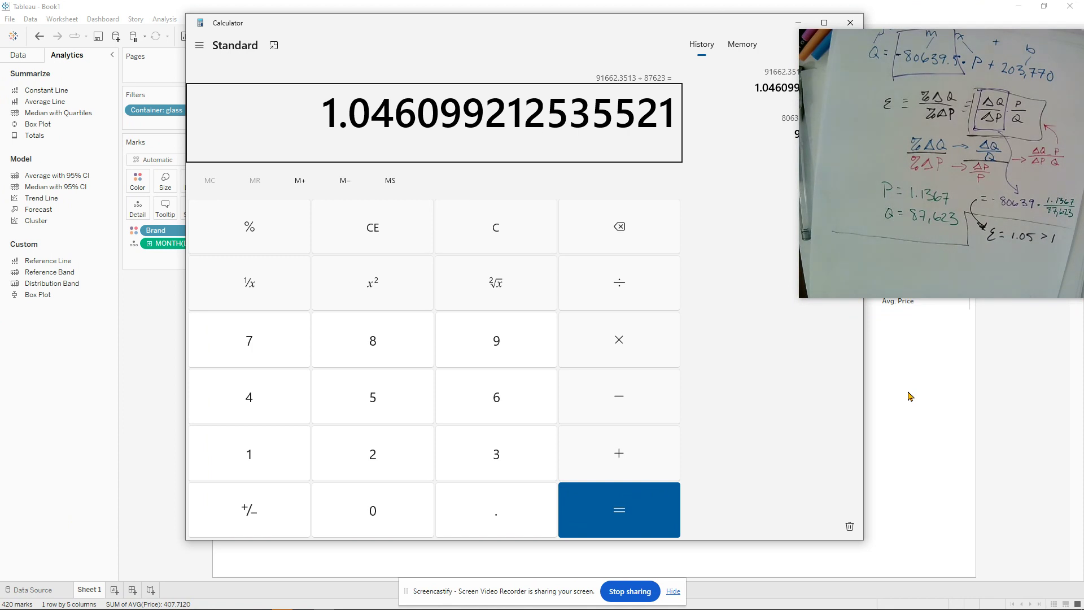
Step: Switch back to Tableau and examine the trend lines and individual marks in the brand panels
left_click(910, 396)
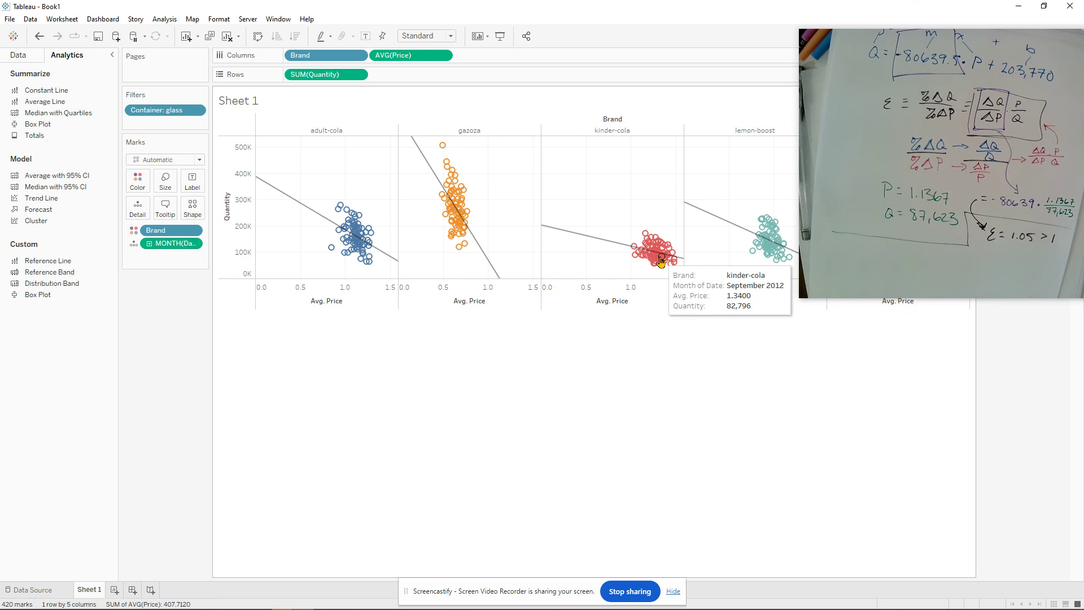
mouse_move(579, 238)
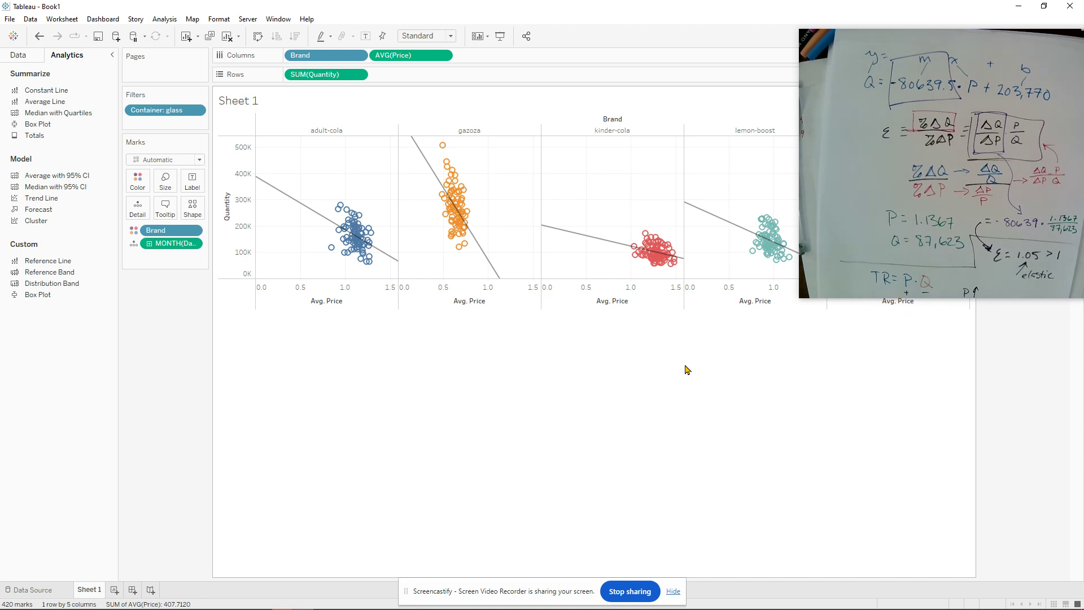
mouse_move(661, 264)
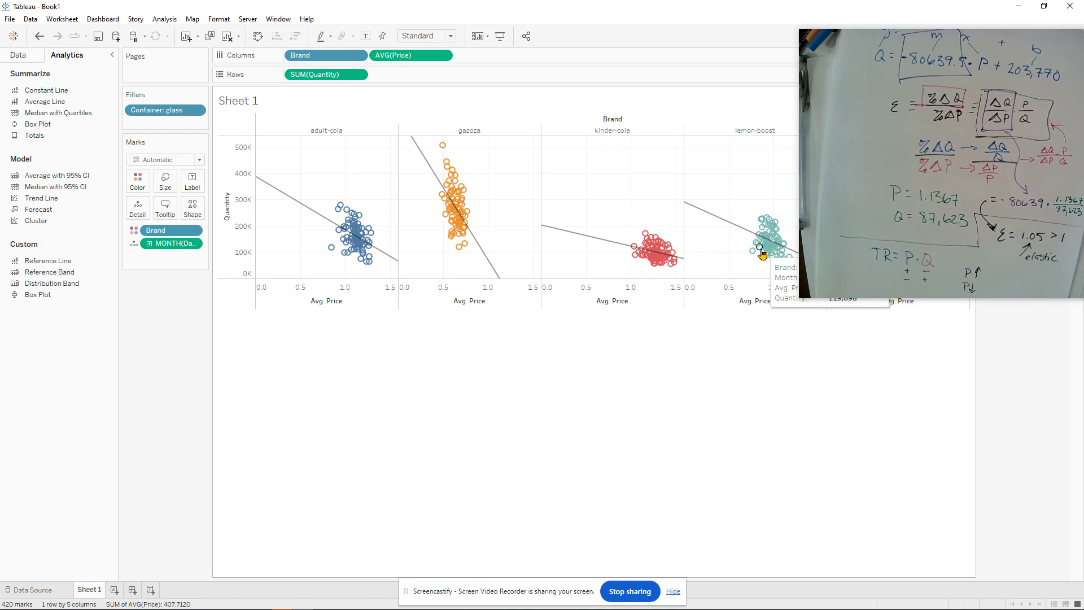
mouse_move(992, 160)
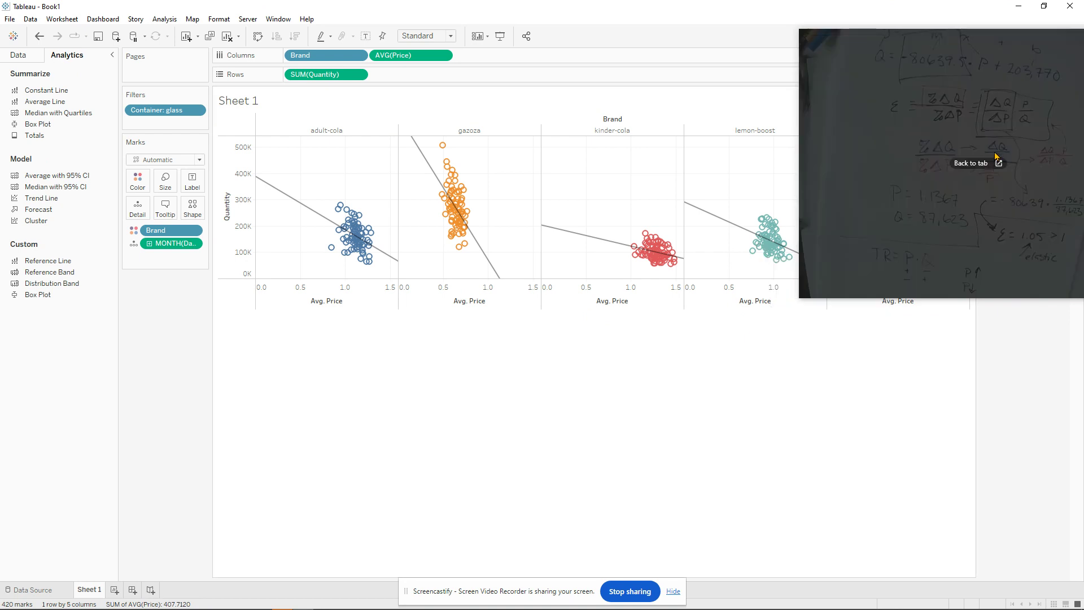
mouse_move(700, 216)
mouse_move(372, 265)
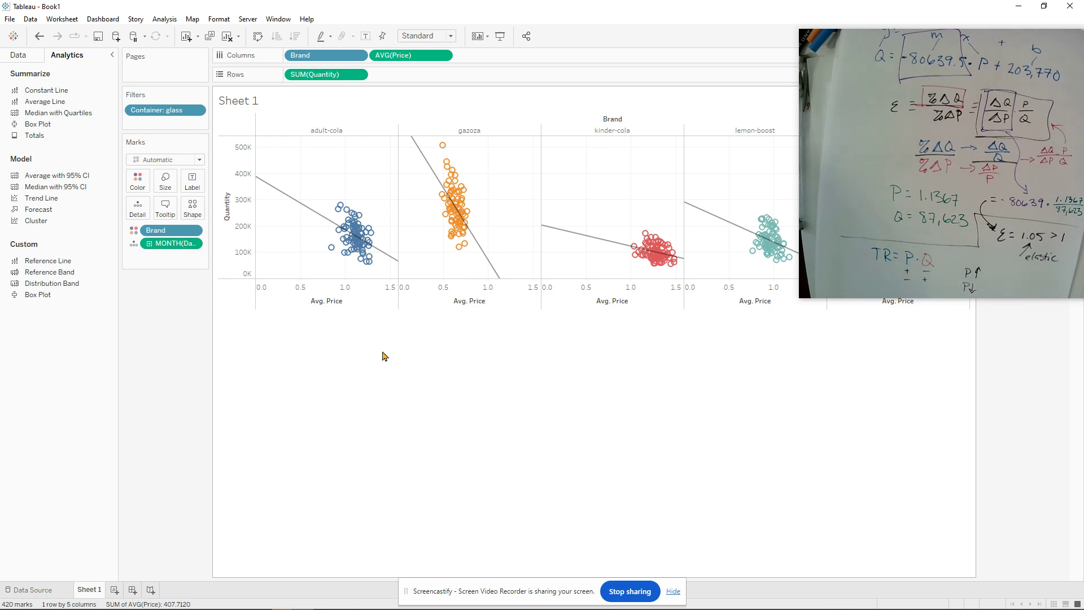
Step: Filter the scatter plots by City to show only Athens, and remove that filter again
left_click(29, 60)
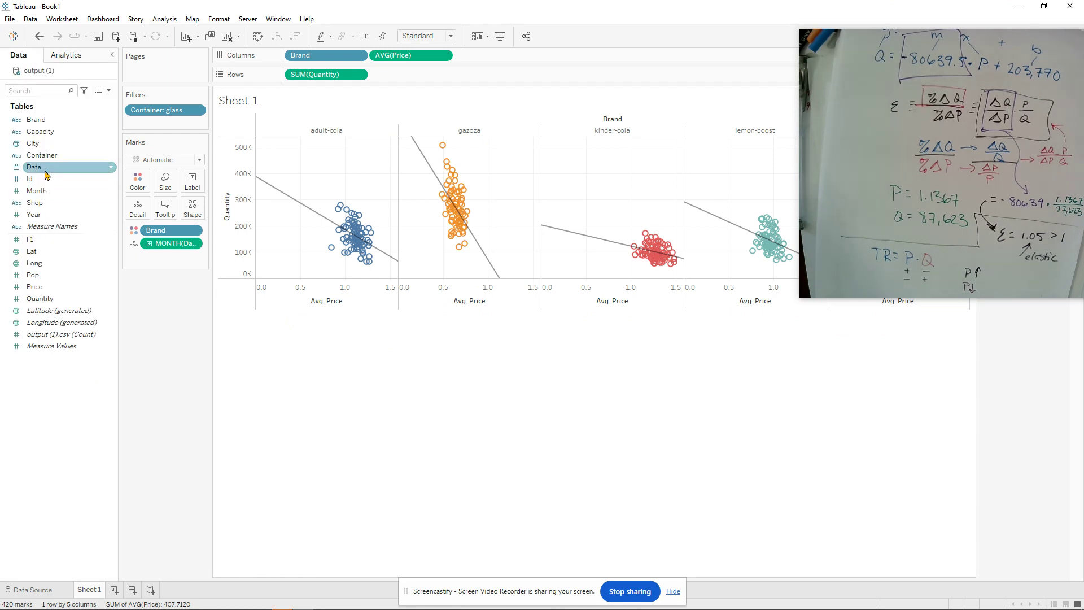
left_click_drag(33, 144, 157, 128)
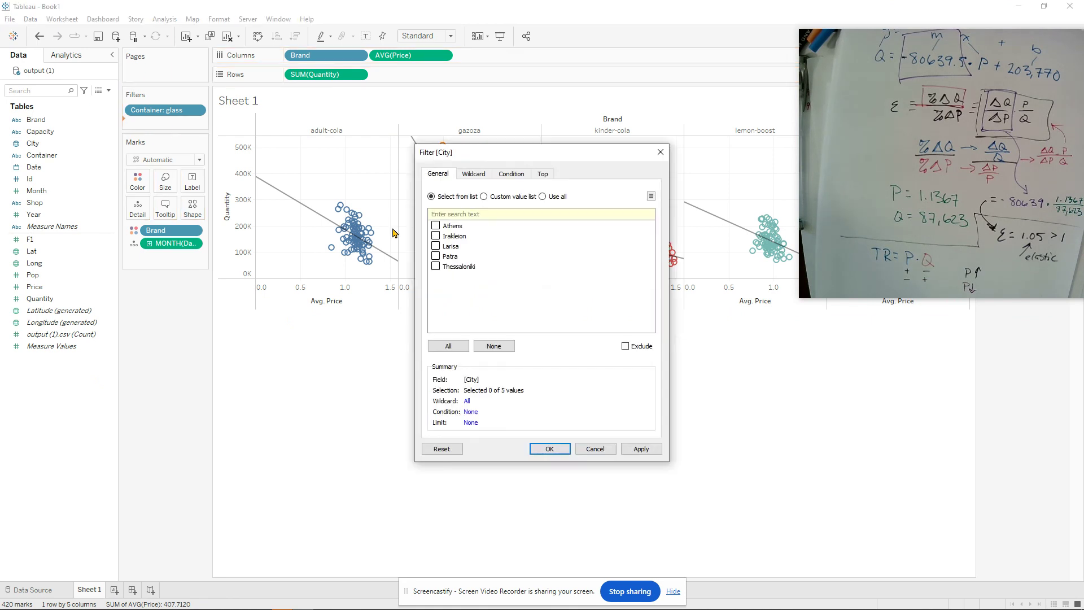
left_click(436, 226)
left_click(550, 450)
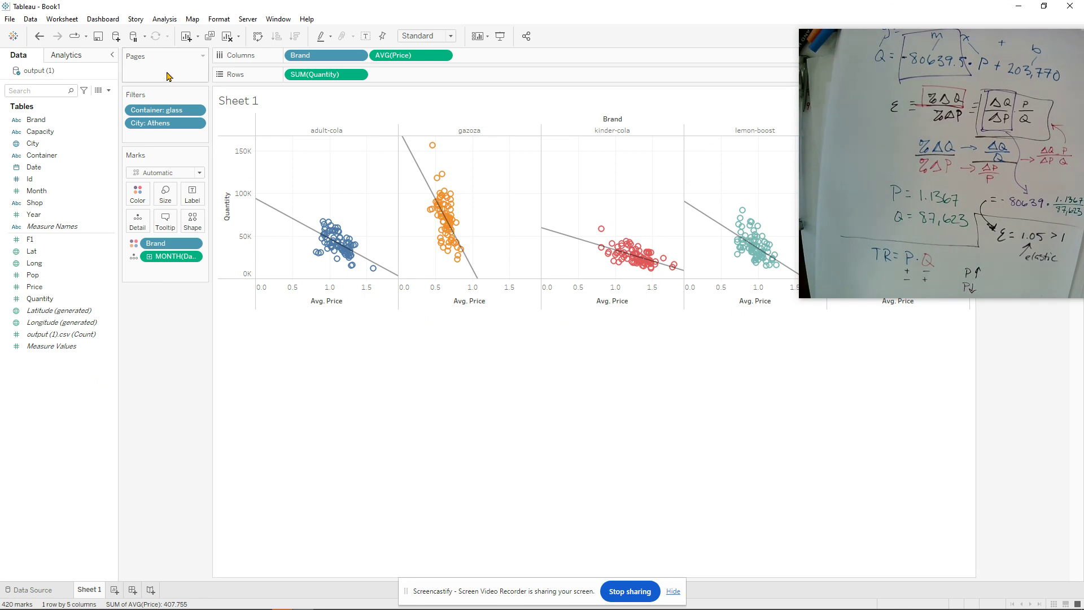
left_click(202, 123)
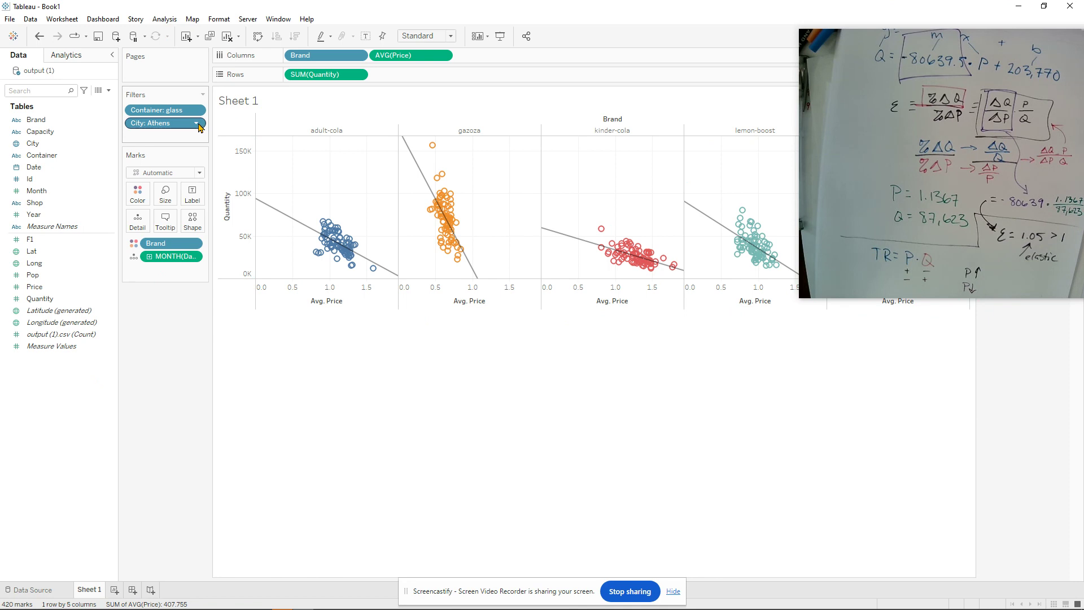
left_click(165, 266)
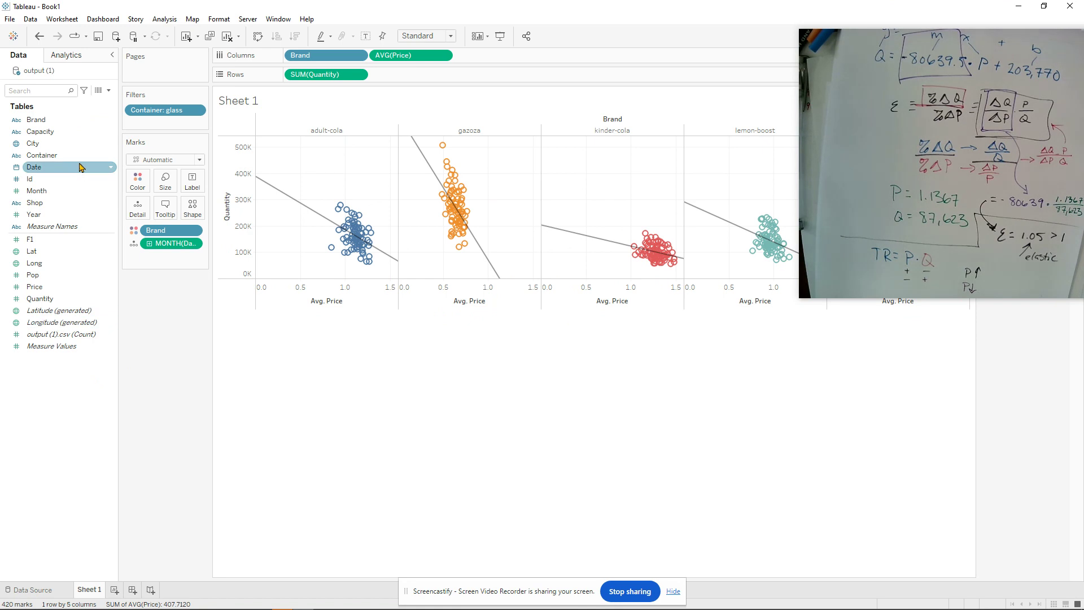
Step: Add City to the rows ahead of quantity, and compare the lemon-boost trend lines and marks for Athens and Larisa
left_click_drag(81, 146, 428, 76)
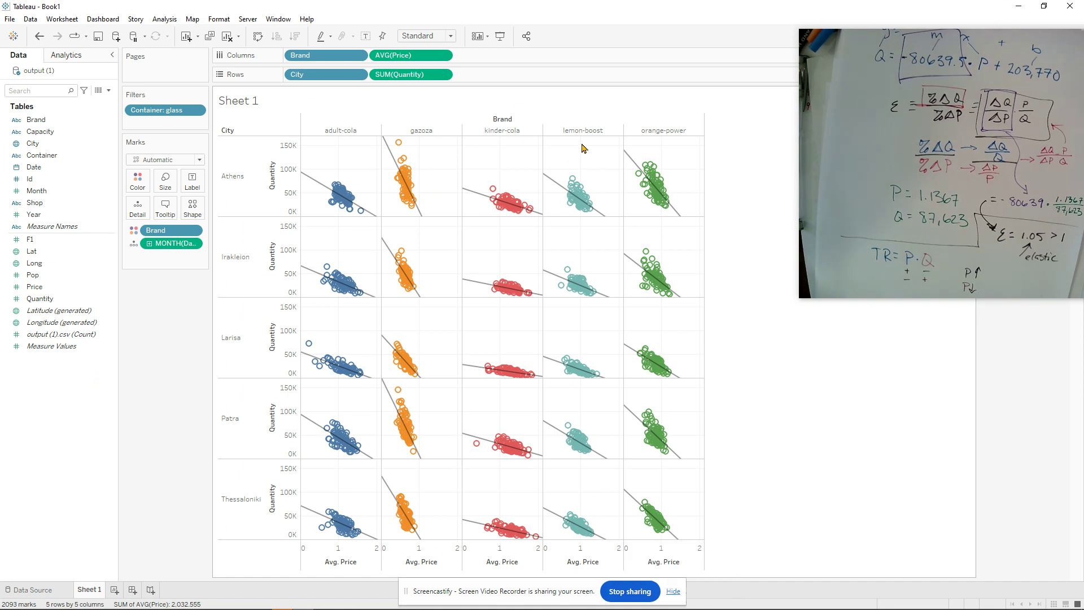
mouse_move(556, 188)
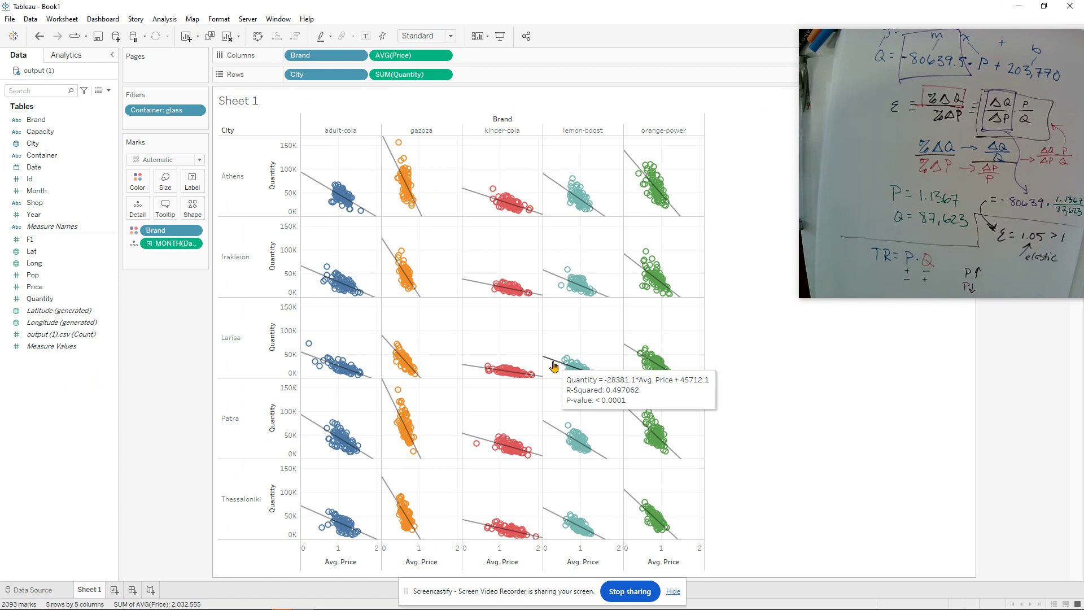
mouse_move(581, 378)
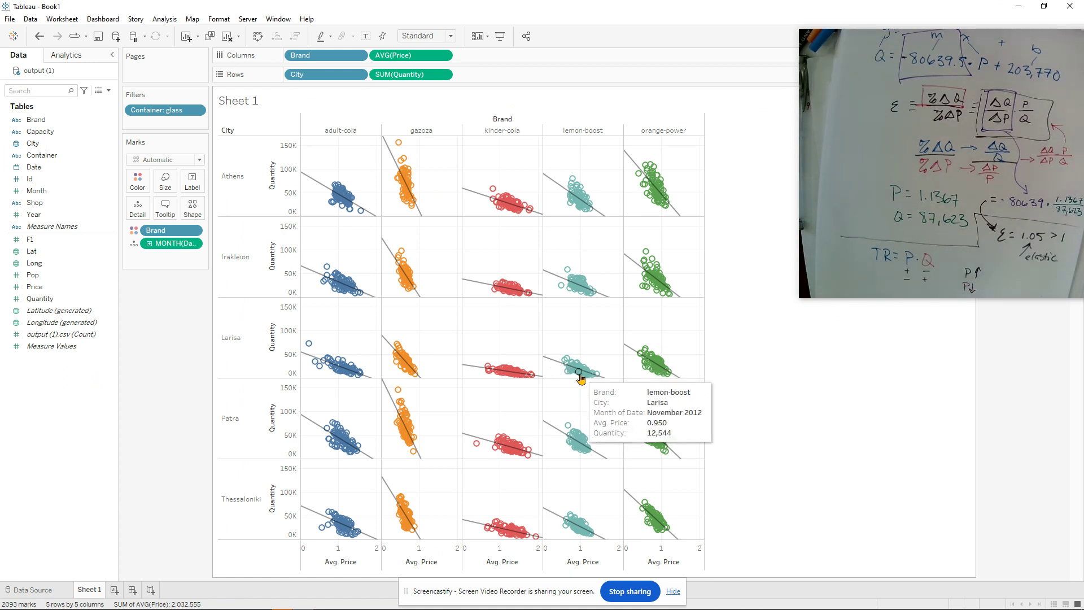
mouse_move(583, 202)
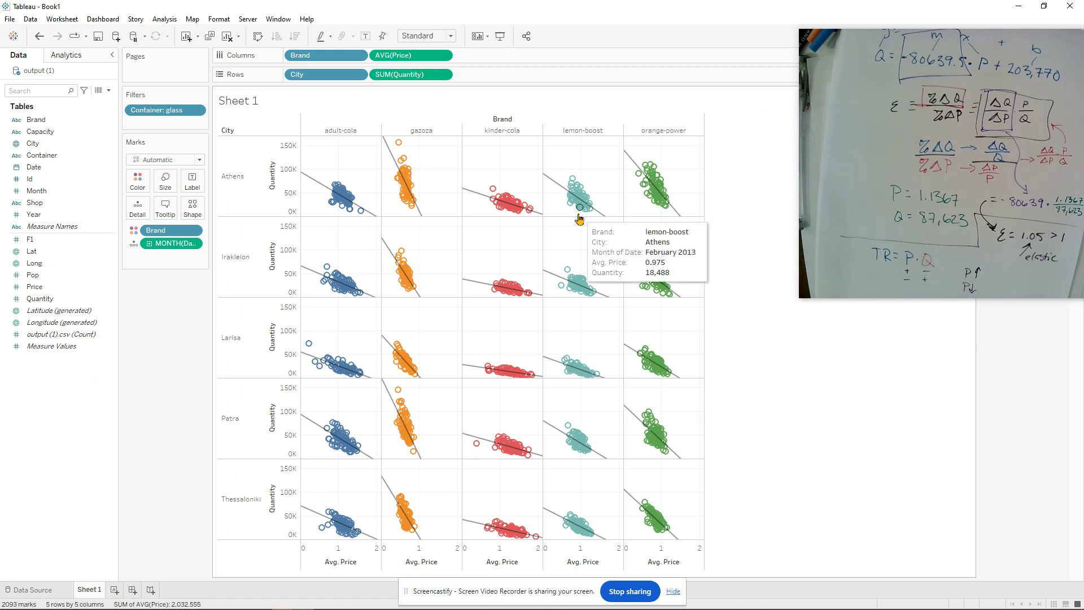
mouse_move(584, 377)
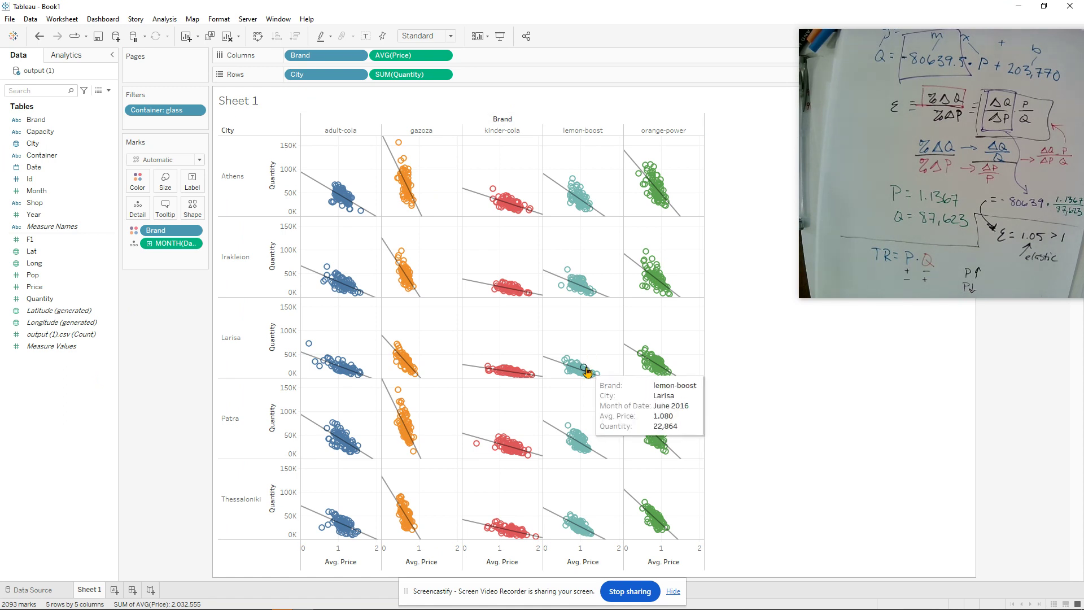
mouse_move(582, 208)
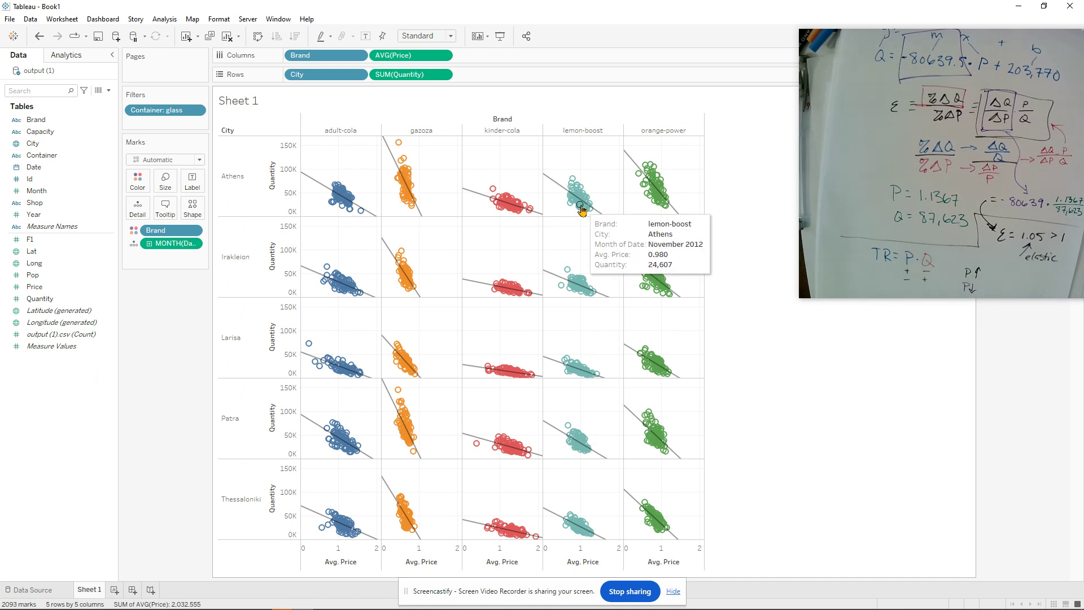